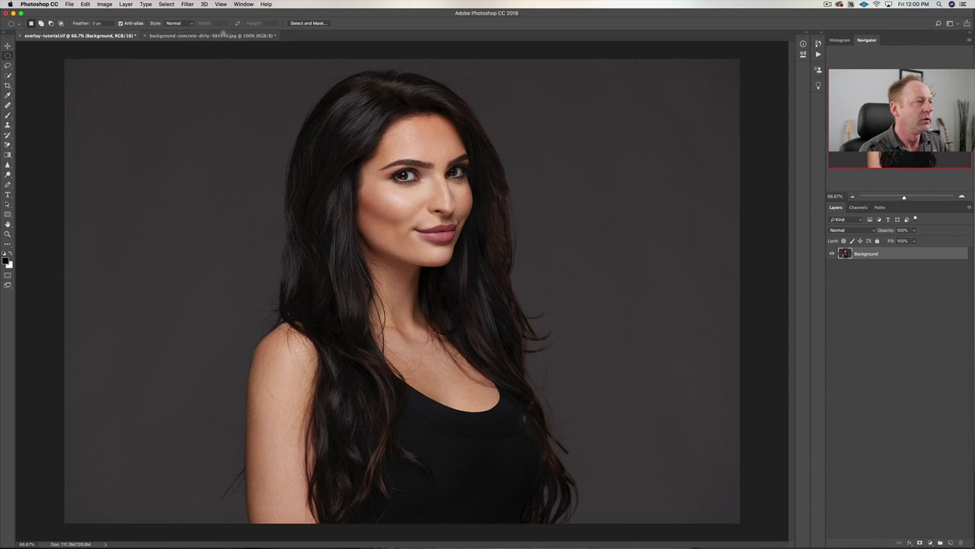
Paste the copied concrete texture from background-concrete-dirty-984540.jpg into the overlay-tutorial.tif portrait as a new layer.
{"action": "left_click", "coordinate": [217, 35]}
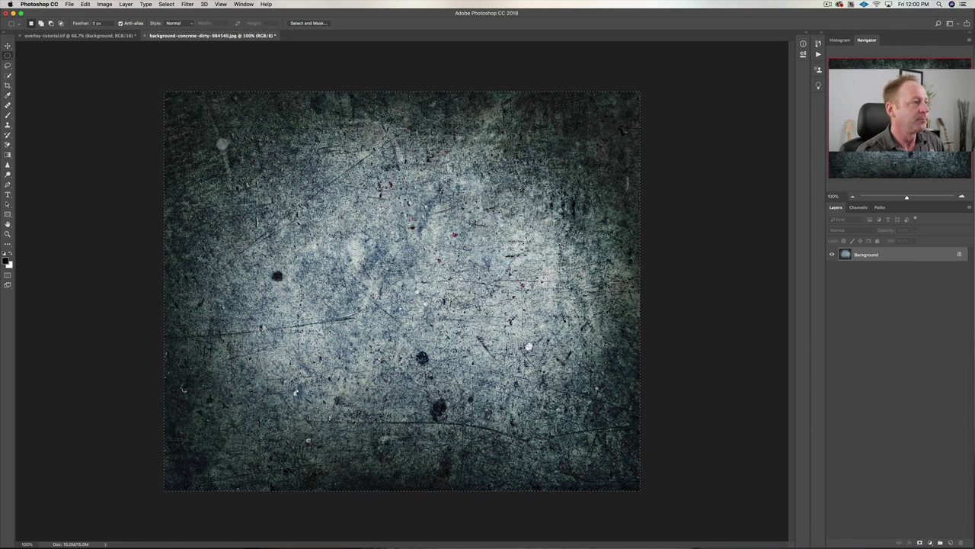
{"action": "left_click", "coordinate": [88, 35]}
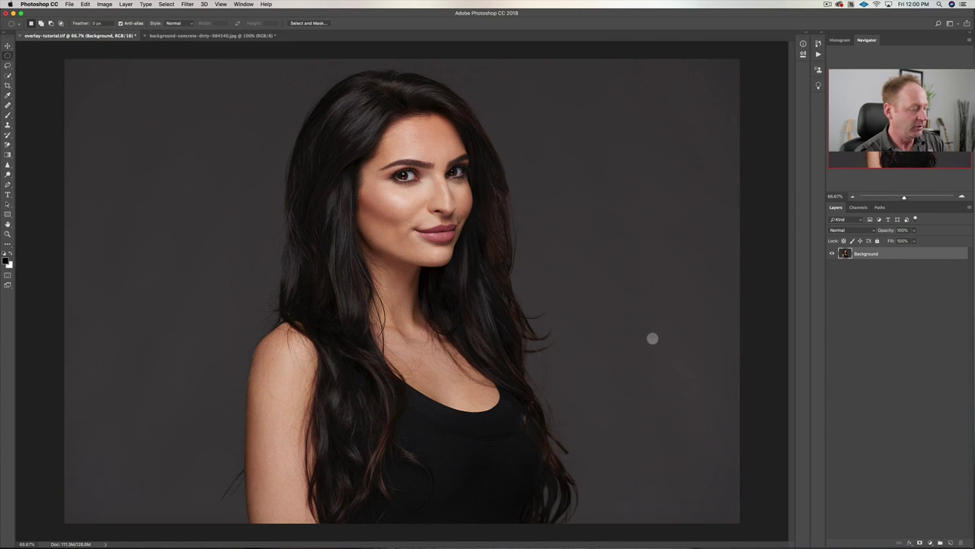
{"action": "key", "text": "super+v"}
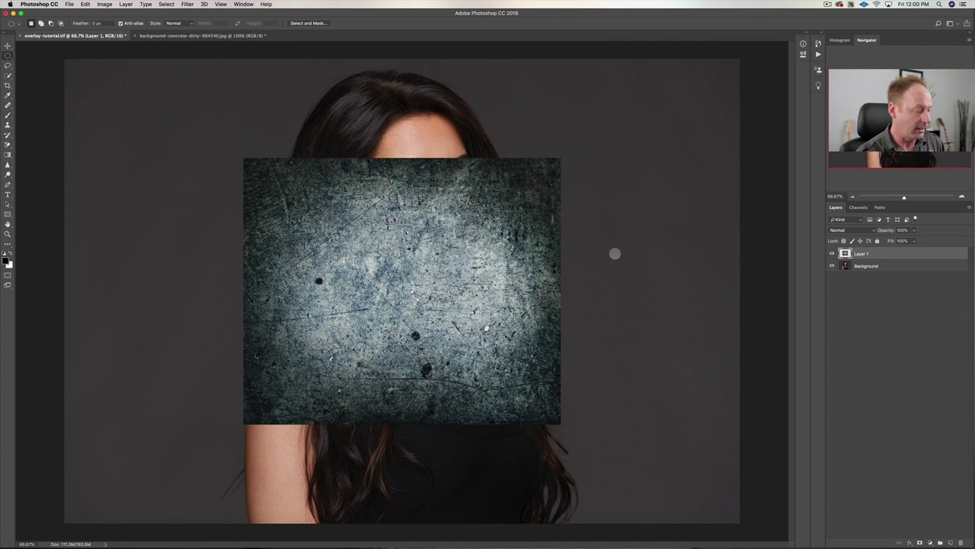
Scale the pasted texture layer proportionally to about 217% and centre it so it covers the whole portrait.
{"action": "key", "text": "super+minus"}
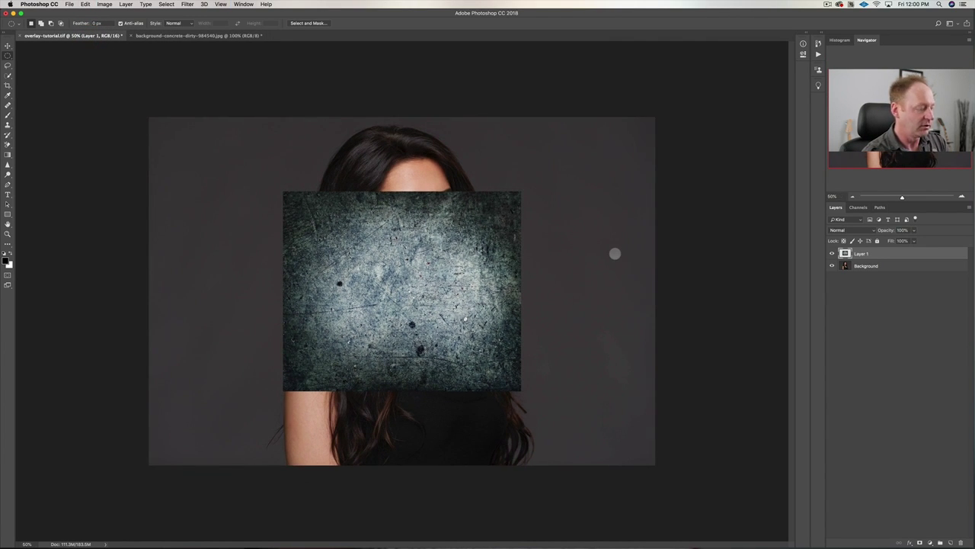
{"action": "key", "text": "super+t"}
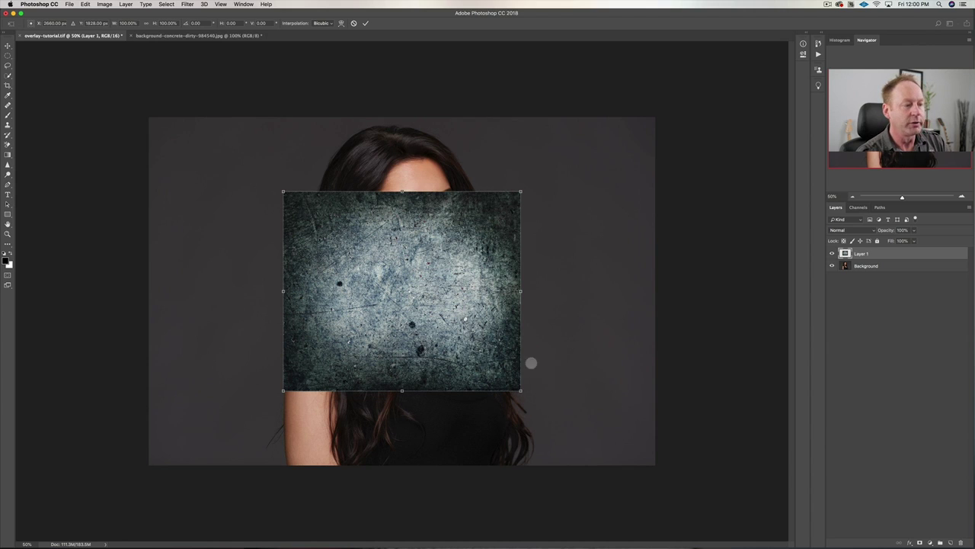
{"action": "left_click_drag", "start_coordinate": [519, 389], "coordinate": [693, 455]}
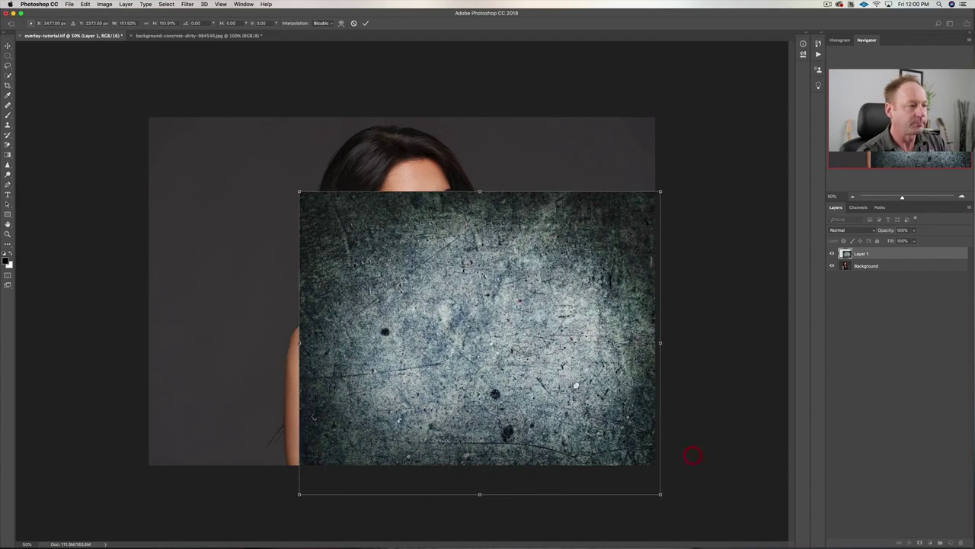
{"action": "left_click_drag", "start_coordinate": [294, 189], "coordinate": [123, 84]}
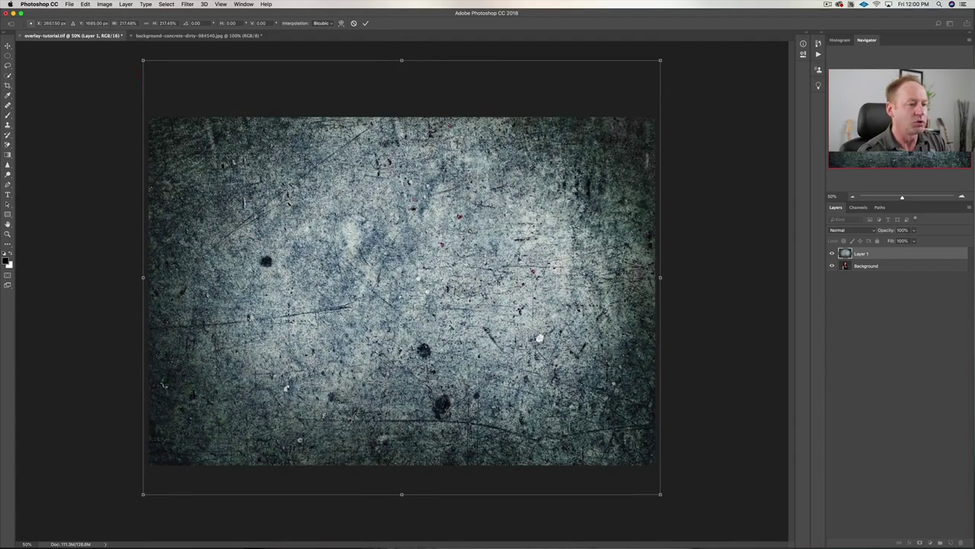
{"action": "mouse_move", "coordinate": [421, 301]}
{"action": "left_mouse_down"}
{"action": "mouse_move", "coordinate": [401, 299]}
{"action": "mouse_move", "coordinate": [423, 299]}
{"action": "left_mouse_up"}
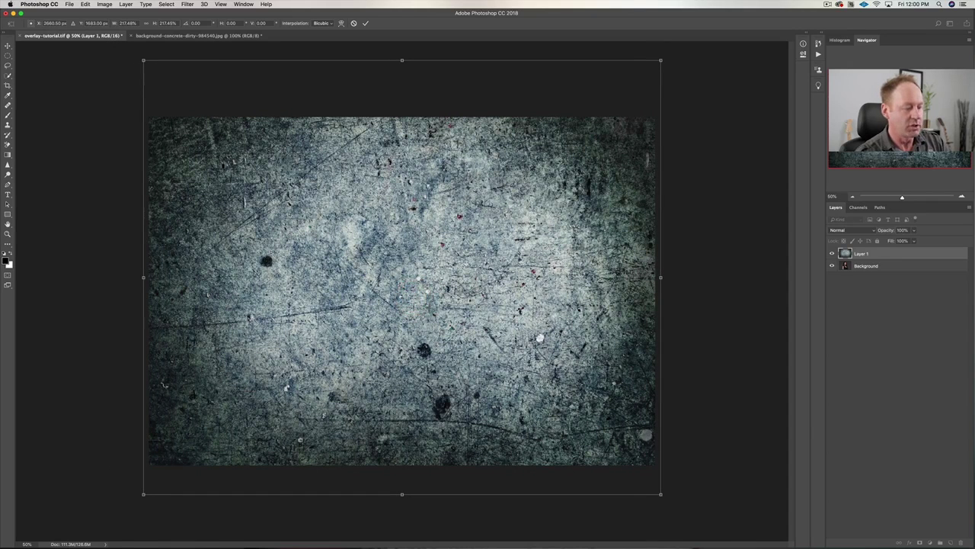
{"action": "key", "text": "Return"}
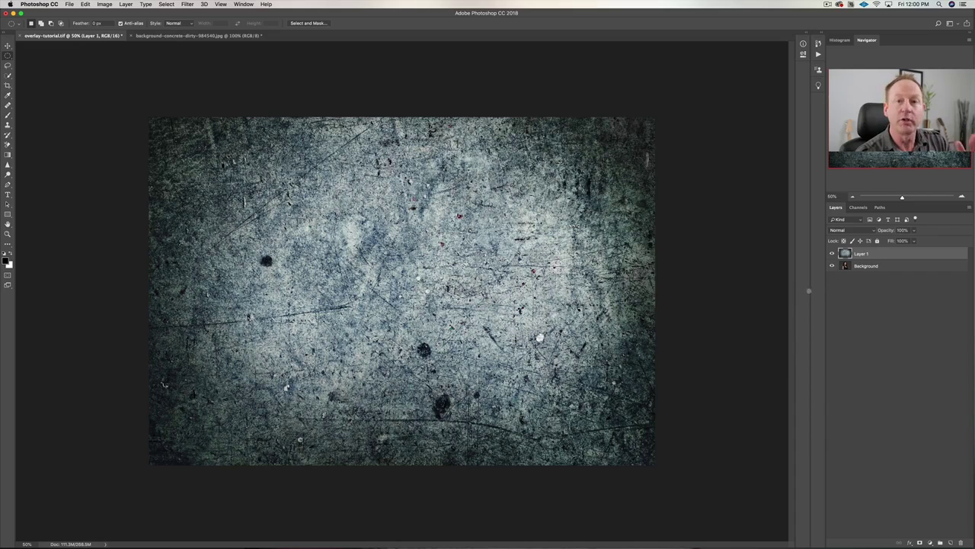
Set the texture layer's blend mode to Overlay and add a black layer mask that hides it.
{"action": "left_click", "coordinate": [861, 228]}
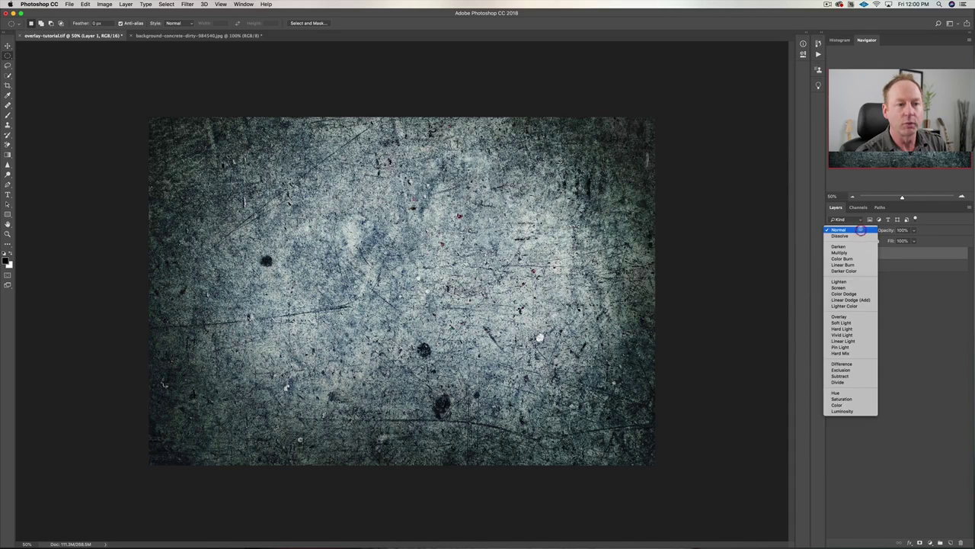
{"action": "left_click", "coordinate": [853, 316]}
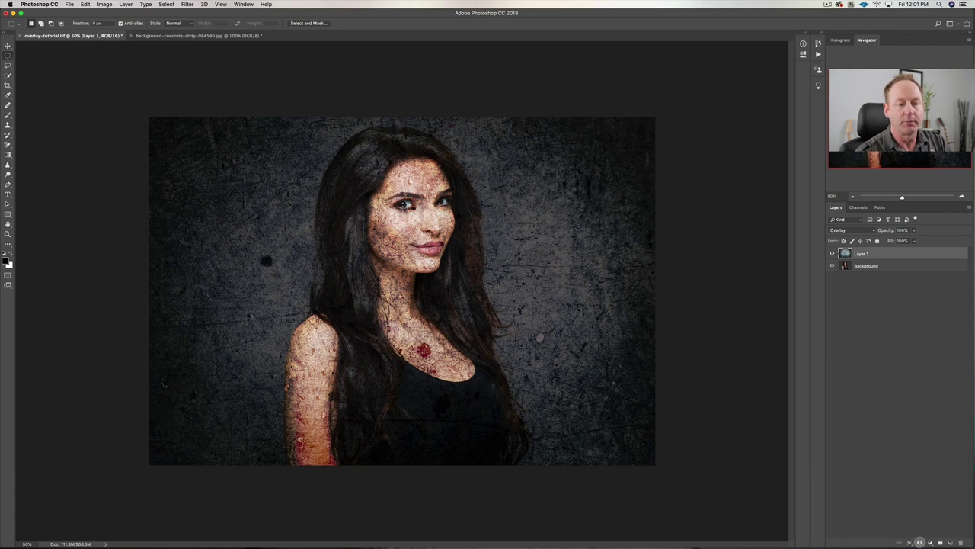
{"action": "left_click", "coordinate": [920, 542], "text": "alt"}
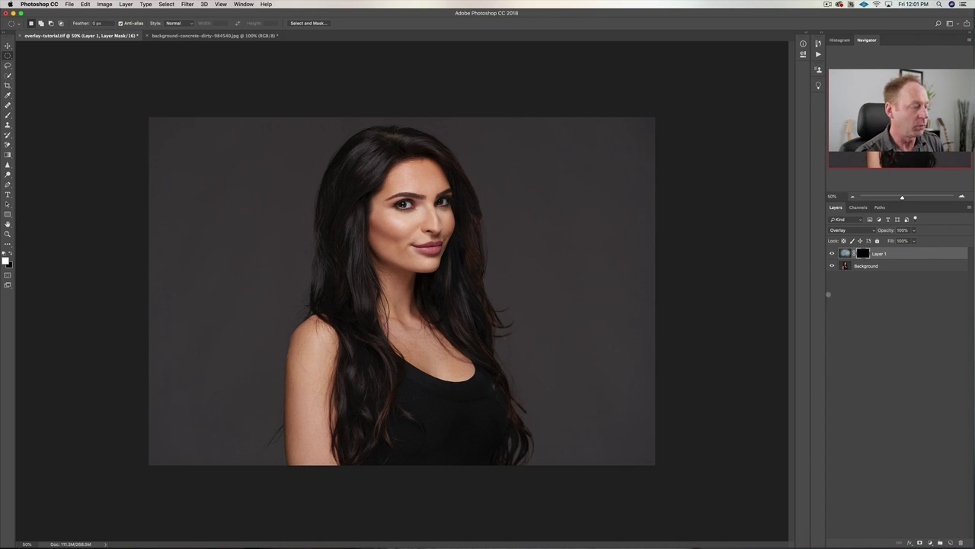
Set up the Brush tool with white as the foreground colour and a brush size of about 380 px.
{"action": "key", "text": "b"}
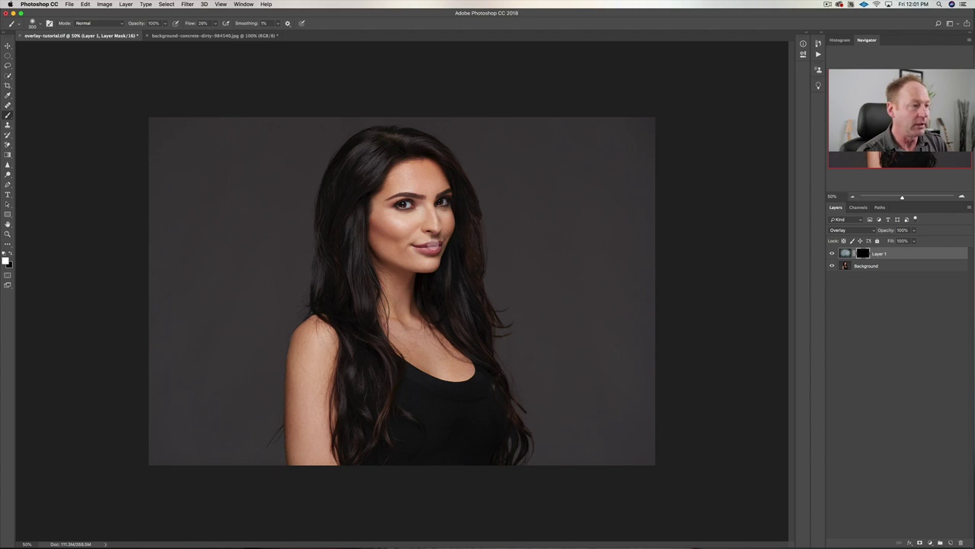
{"action": "mouse_move", "coordinate": [414, 238]}
{"action": "left_mouse_down"}
{"action": "mouse_move", "coordinate": [450, 233]}
{"action": "mouse_move", "coordinate": [419, 241]}
{"action": "mouse_move", "coordinate": [419, 251]}
{"action": "left_mouse_up"}
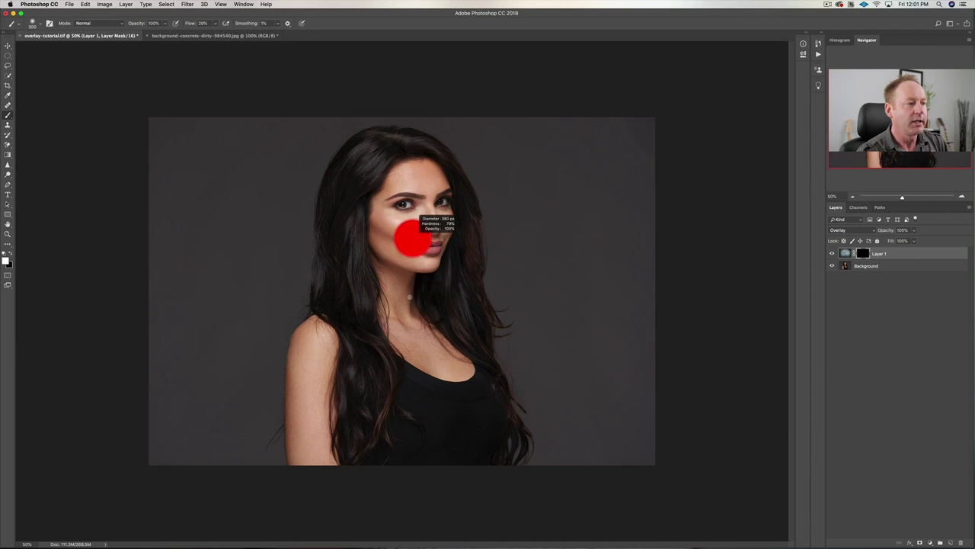
{"action": "mouse_move", "coordinate": [410, 297]}
{"action": "left_mouse_down"}
{"action": "mouse_move", "coordinate": [412, 186]}
{"action": "mouse_move", "coordinate": [375, 172]}
{"action": "mouse_move", "coordinate": [374, 182]}
{"action": "left_mouse_up"}
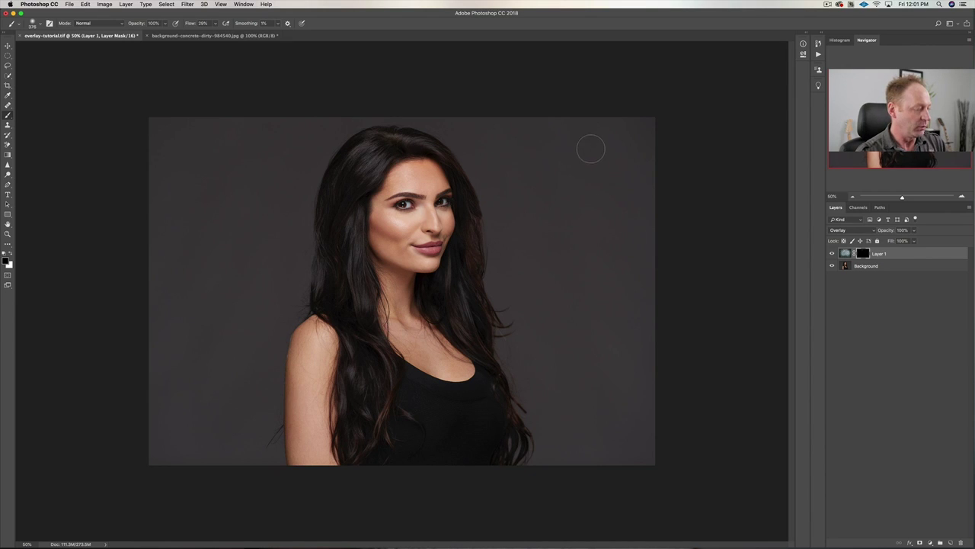
{"action": "key", "text": "x"}
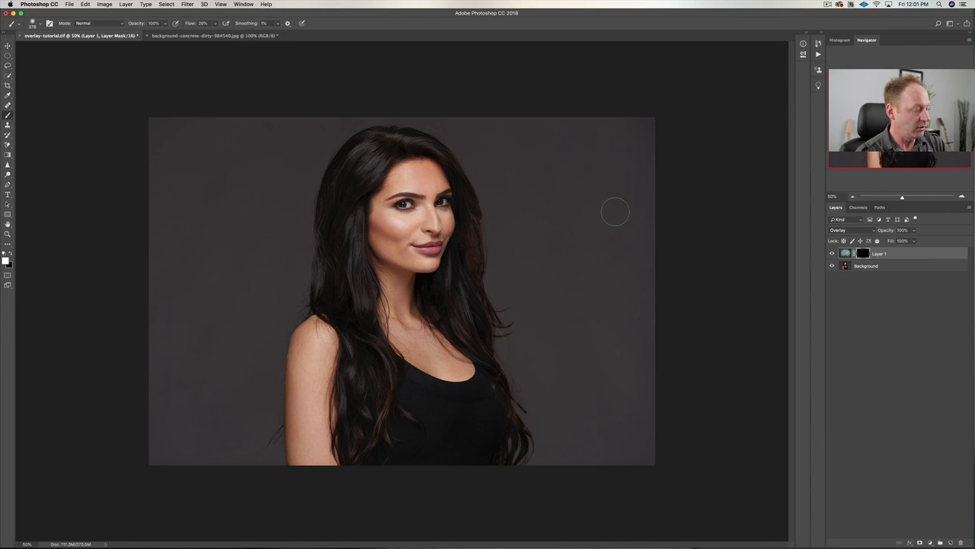
{"action": "key", "text": "x"}
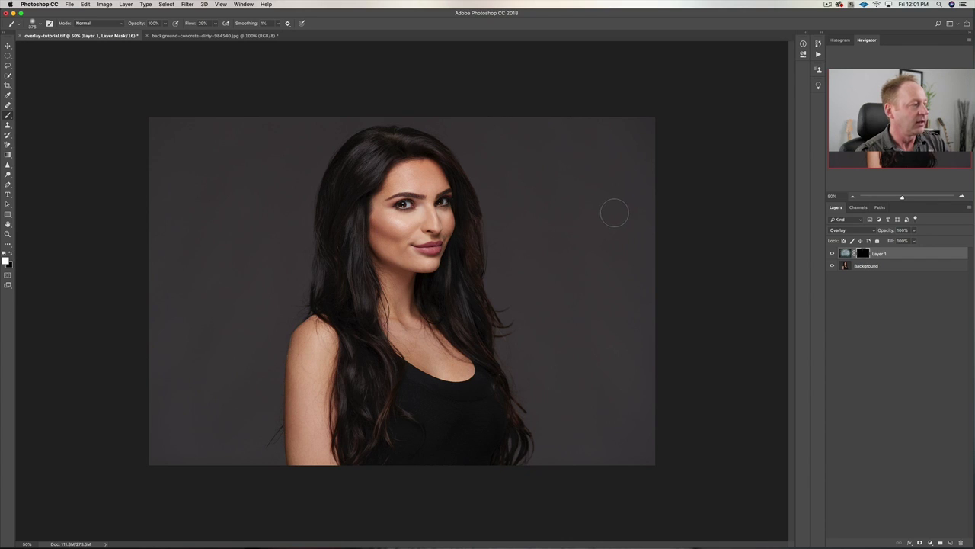
Enlarge the brush to 1500 px and paint on the mask to reveal the texture over the backdrop on both sides of the woman.
{"action": "mouse_move", "coordinate": [597, 196]}
{"action": "left_mouse_down"}
{"action": "mouse_move", "coordinate": [610, 130]}
{"action": "mouse_move", "coordinate": [597, 158]}
{"action": "mouse_move", "coordinate": [609, 152]}
{"action": "mouse_move", "coordinate": [625, 297]}
{"action": "left_mouse_up"}
{"action": "key", "text": "bracketright"}
{"action": "key", "text": "bracketright"}
{"action": "key", "text": "bracketright"}
{"action": "key", "text": "bracketright"}
{"action": "key", "text": "bracketright"}
{"action": "key", "text": "bracketright"}
{"action": "key", "text": "bracketright"}
{"action": "key", "text": "bracketright"}
{"action": "key", "text": "bracketright"}
{"action": "key", "text": "bracketright"}
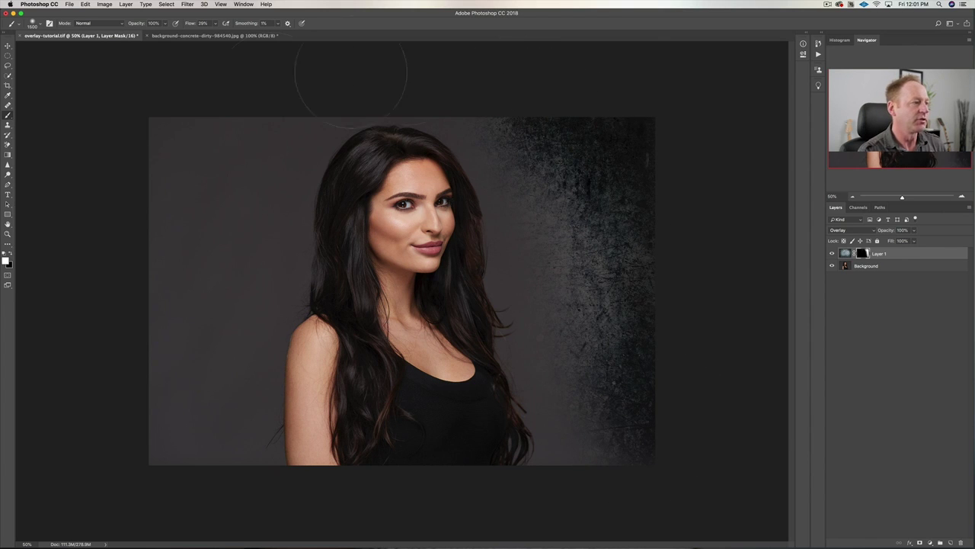
{"action": "mouse_move", "coordinate": [233, 137]}
{"action": "left_mouse_down"}
{"action": "mouse_move", "coordinate": [145, 158]}
{"action": "mouse_move", "coordinate": [210, 199]}
{"action": "mouse_move", "coordinate": [199, 271]}
{"action": "mouse_move", "coordinate": [173, 232]}
{"action": "mouse_move", "coordinate": [156, 246]}
{"action": "mouse_move", "coordinate": [195, 329]}
{"action": "mouse_move", "coordinate": [187, 417]}
{"action": "mouse_move", "coordinate": [163, 294]}
{"action": "left_mouse_up"}
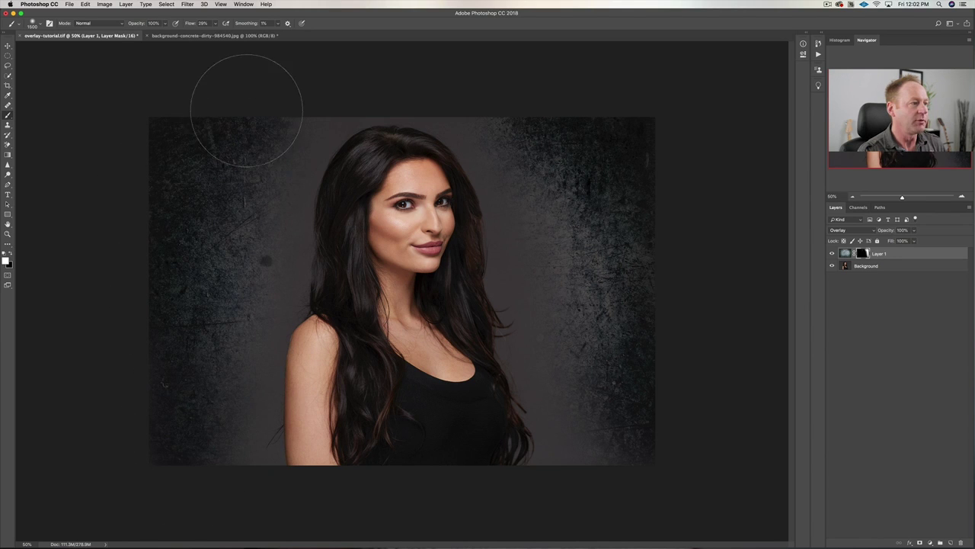
{"action": "mouse_move", "coordinate": [246, 110]}
{"action": "left_mouse_down"}
{"action": "mouse_move", "coordinate": [266, 109]}
{"action": "mouse_move", "coordinate": [239, 191]}
{"action": "mouse_move", "coordinate": [218, 338]}
{"action": "mouse_move", "coordinate": [220, 447]}
{"action": "left_mouse_up"}
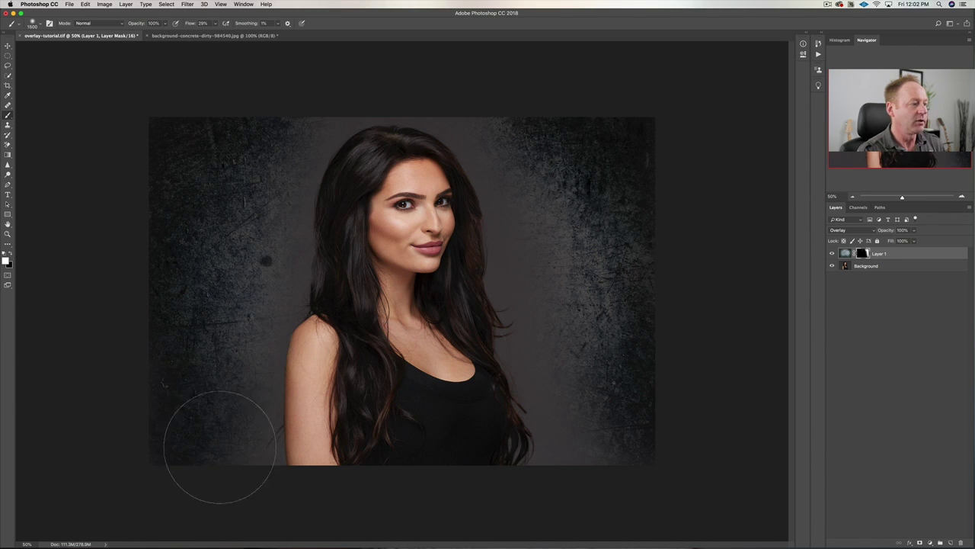
Reduce the brush to 600 px and paint the texture closer to the woman's hair on both sides.
{"action": "key", "text": "bracketleft"}
{"action": "key", "text": "bracketleft"}
{"action": "key", "text": "bracketleft"}
{"action": "key", "text": "bracketleft"}
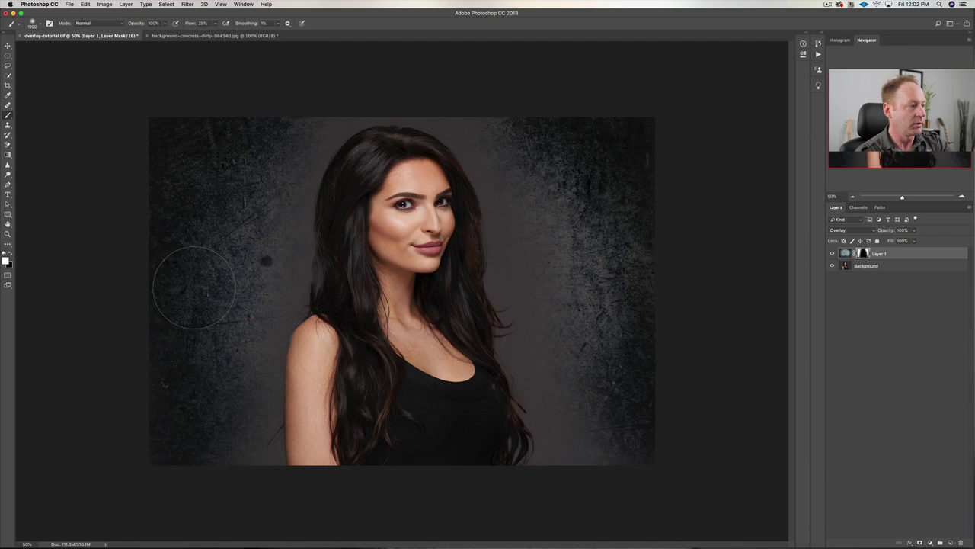
{"action": "key", "text": "bracketleft"}
{"action": "key", "text": "bracketleft"}
{"action": "key", "text": "bracketleft"}
{"action": "key", "text": "bracketleft"}
{"action": "key", "text": "bracketleft"}
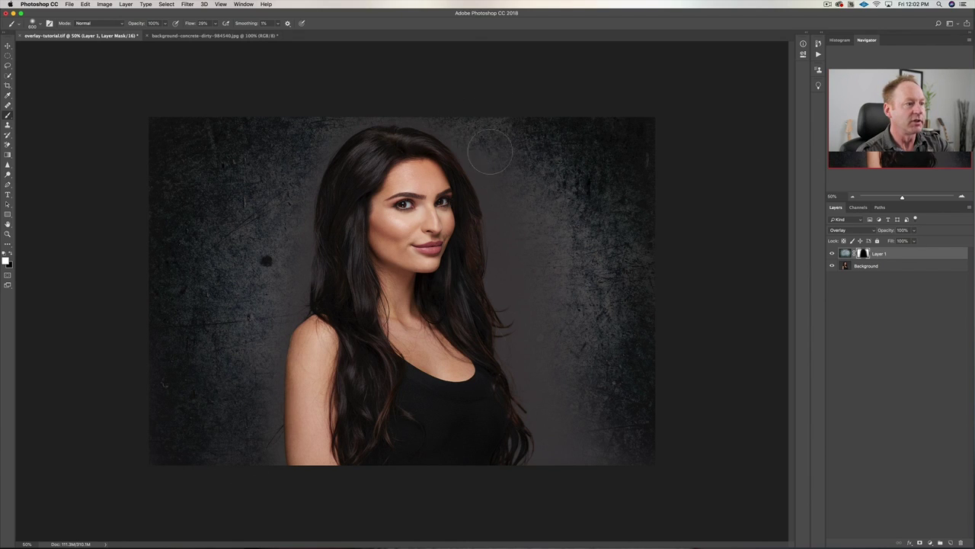
{"action": "mouse_move", "coordinate": [490, 151]}
{"action": "left_mouse_down"}
{"action": "mouse_move", "coordinate": [522, 229]}
{"action": "mouse_move", "coordinate": [534, 329]}
{"action": "mouse_move", "coordinate": [558, 384]}
{"action": "mouse_move", "coordinate": [563, 456]}
{"action": "mouse_move", "coordinate": [617, 446]}
{"action": "mouse_move", "coordinate": [568, 440]}
{"action": "mouse_move", "coordinate": [528, 336]}
{"action": "mouse_move", "coordinate": [547, 399]}
{"action": "left_mouse_up"}
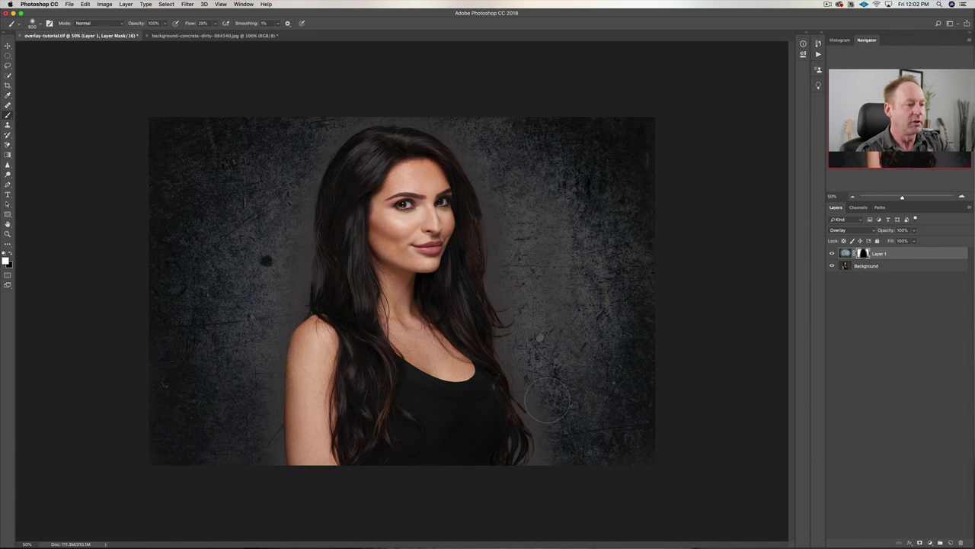
Reduce the brush to 200 px and paint the texture on the mask up to the edges of the hair around her head.
{"action": "key", "text": "super+equal"}
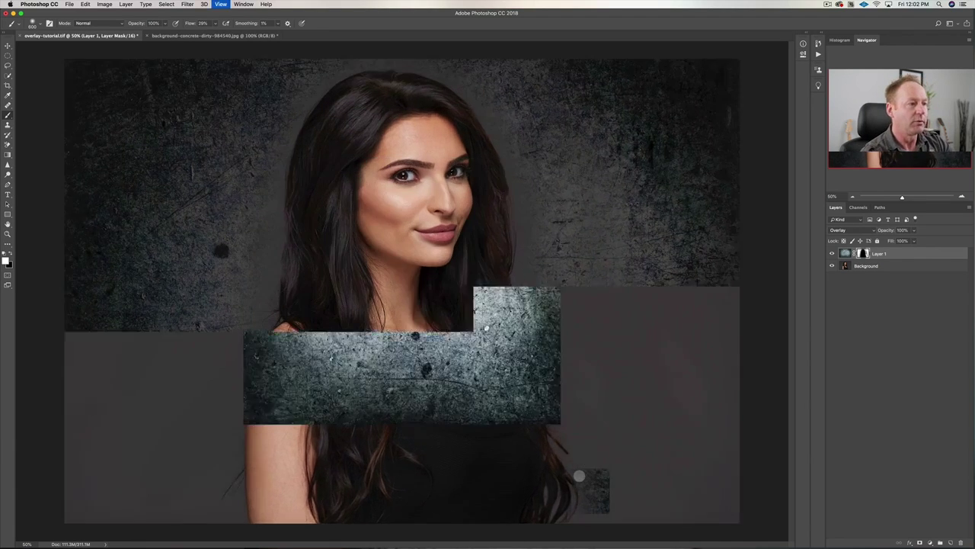
{"action": "key", "text": "super+equal"}
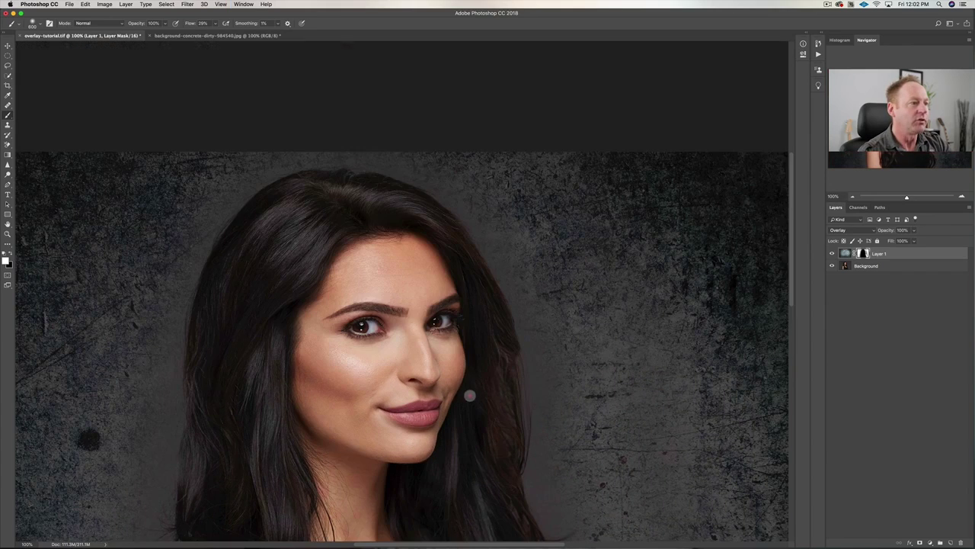
{"action": "key", "text": "bracketleft"}
{"action": "key", "text": "bracketleft"}
{"action": "key", "text": "bracketleft"}
{"action": "key", "text": "bracketleft"}
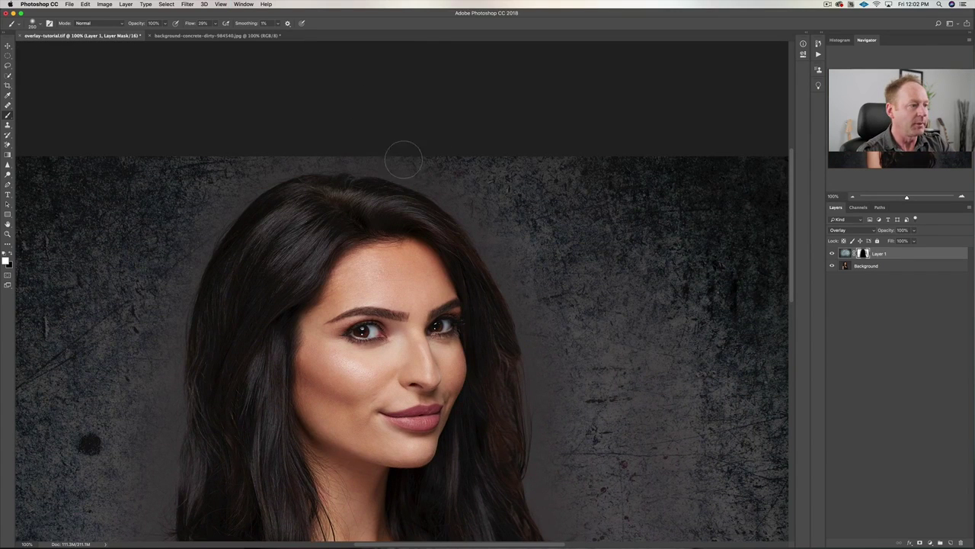
{"action": "key", "text": "bracketleft"}
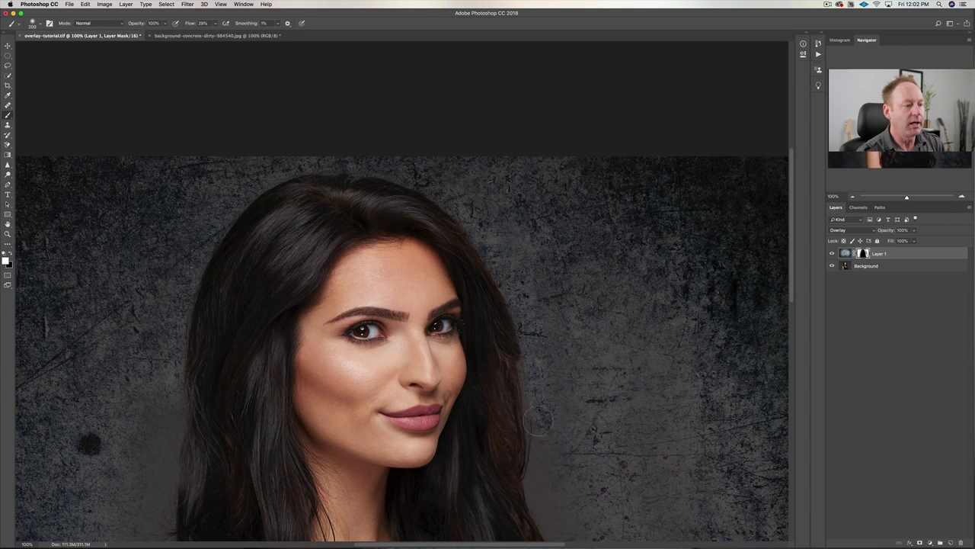
Paint the texture along the outer edge of the hair on the image's right side, down to the bottom of the photo.
{"action": "scroll", "coordinate": [542, 361], "scroll_direction": "down", "scroll_amount": 5}
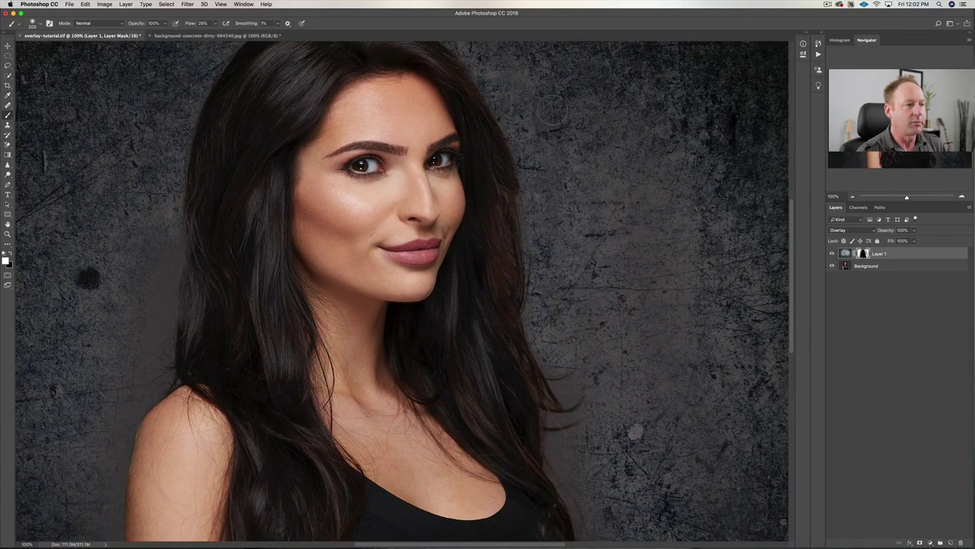
{"action": "scroll", "coordinate": [569, 285], "scroll_direction": "down", "scroll_amount": 3}
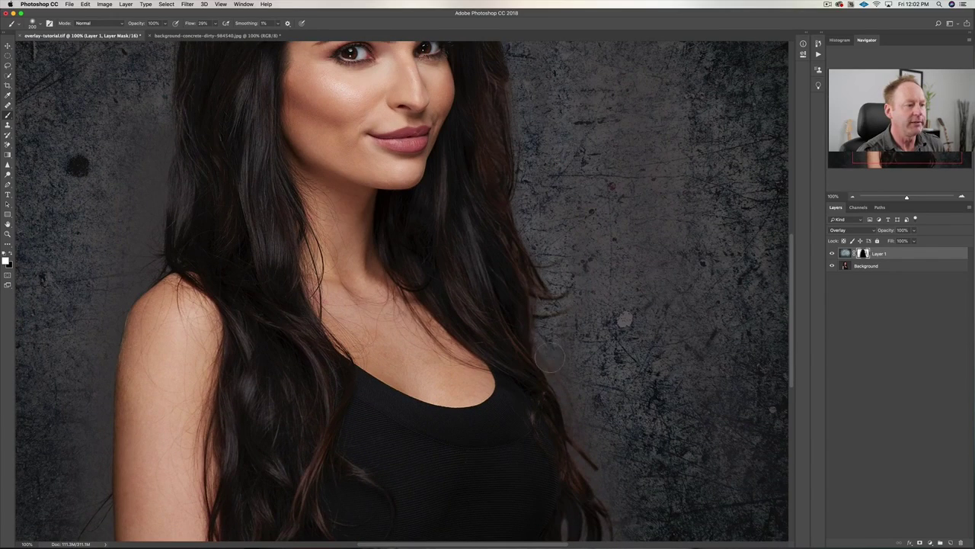
{"action": "scroll", "coordinate": [572, 294], "scroll_direction": "down", "scroll_amount": 3}
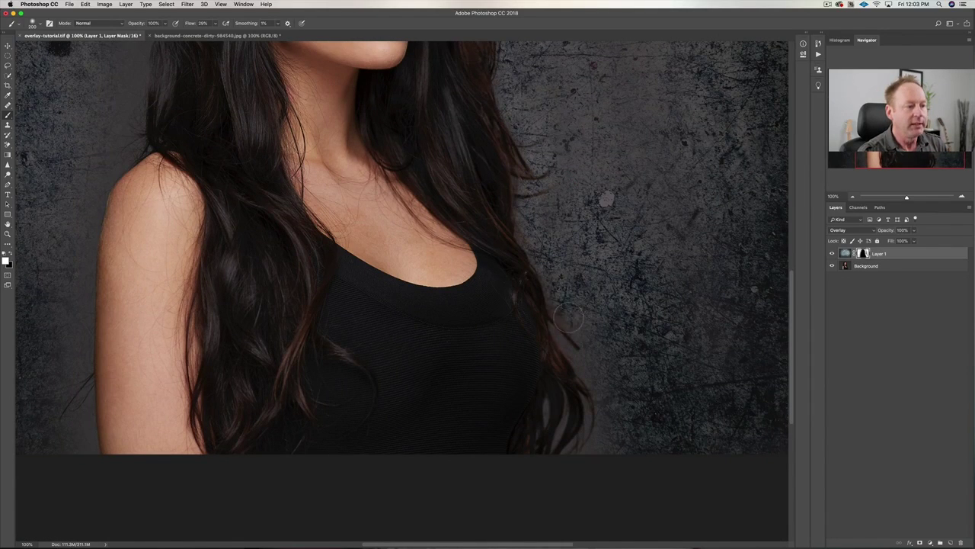
{"action": "mouse_move", "coordinate": [583, 342]}
{"action": "left_mouse_down"}
{"action": "mouse_move", "coordinate": [607, 394]}
{"action": "mouse_move", "coordinate": [604, 448]}
{"action": "mouse_move", "coordinate": [595, 427]}
{"action": "mouse_move", "coordinate": [589, 451]}
{"action": "mouse_move", "coordinate": [586, 412]}
{"action": "mouse_move", "coordinate": [570, 417]}
{"action": "mouse_move", "coordinate": [563, 459]}
{"action": "mouse_move", "coordinate": [545, 408]}
{"action": "mouse_move", "coordinate": [579, 451]}
{"action": "left_mouse_up"}
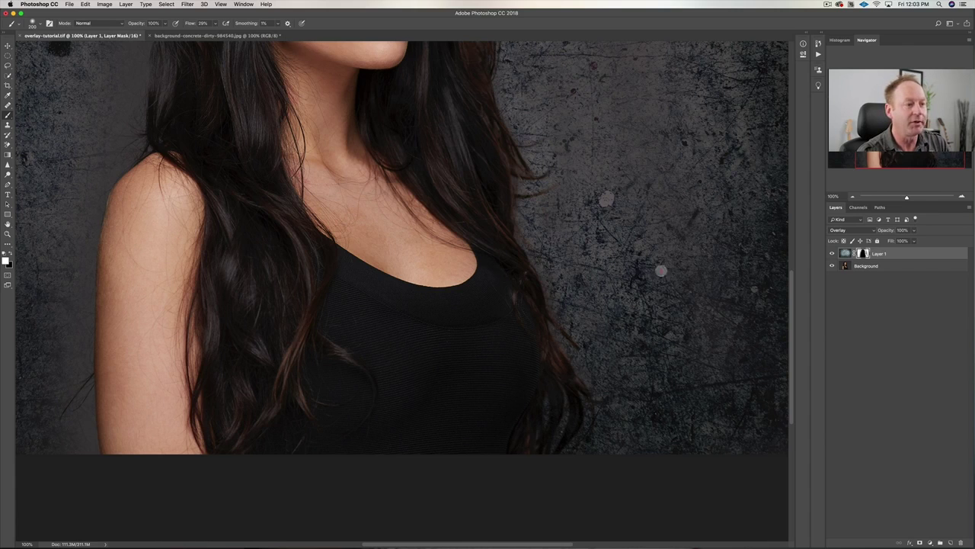
Paint the texture on the mask along the arm, shoulder and hair edge on the image's left side.
{"action": "scroll", "coordinate": [659, 268], "scroll_direction": "left", "scroll_amount": 10}
{"action": "scroll", "coordinate": [659, 267], "scroll_direction": "down", "scroll_amount": 4}
{"action": "scroll", "coordinate": [246, 211], "scroll_direction": "up", "scroll_amount": 5}
{"action": "mouse_move", "coordinate": [339, 377]}
{"action": "left_mouse_down"}
{"action": "mouse_move", "coordinate": [350, 404]}
{"action": "mouse_move", "coordinate": [366, 419]}
{"action": "mouse_move", "coordinate": [370, 412]}
{"action": "mouse_move", "coordinate": [374, 480]}
{"action": "mouse_move", "coordinate": [345, 464]}
{"action": "left_mouse_up"}
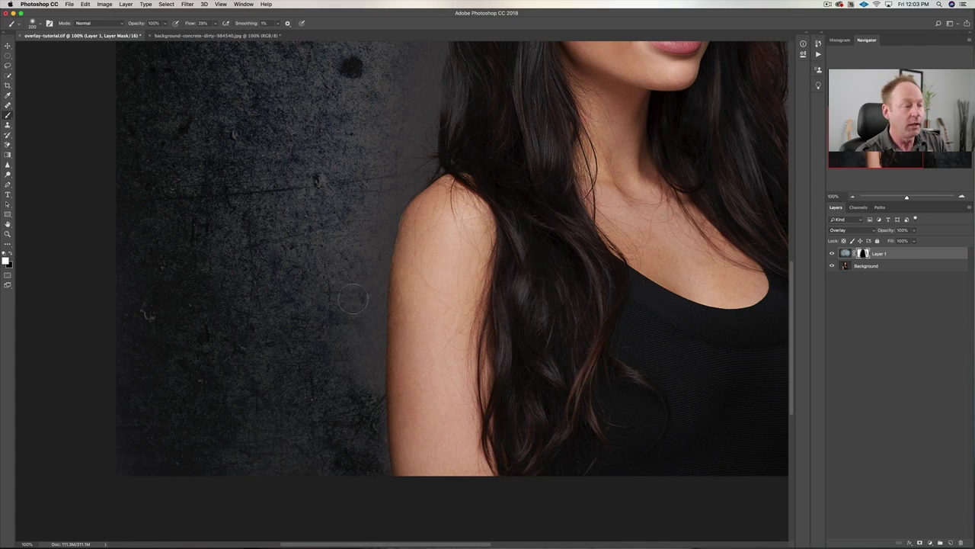
{"action": "mouse_move", "coordinate": [368, 391]}
{"action": "left_mouse_down"}
{"action": "mouse_move", "coordinate": [368, 250]}
{"action": "mouse_move", "coordinate": [410, 187]}
{"action": "left_mouse_up"}
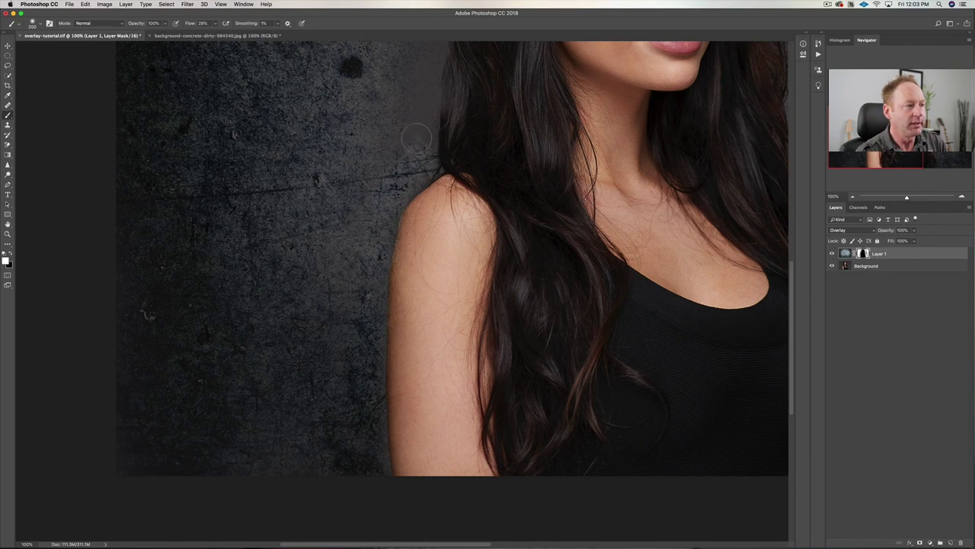
{"action": "left_click_drag", "start_coordinate": [379, 138], "coordinate": [316, 283]}
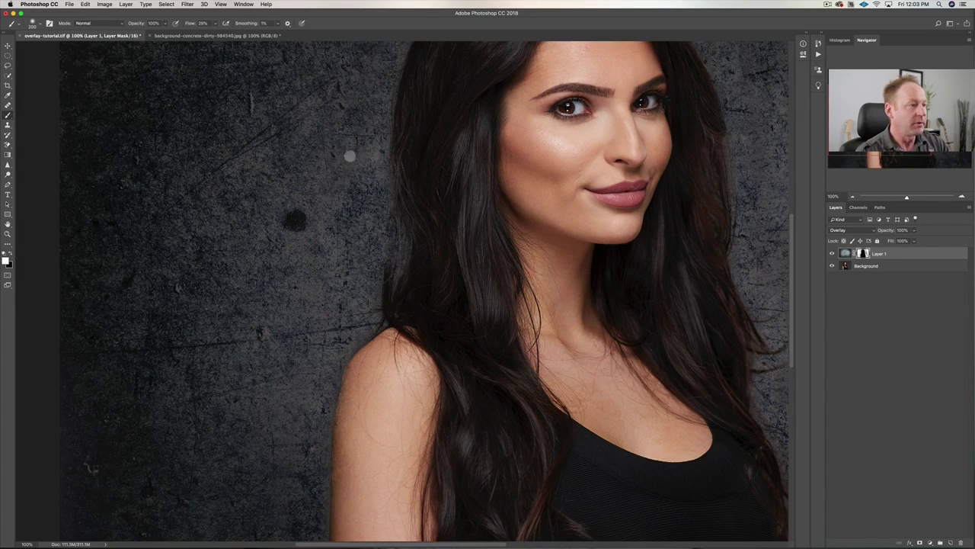
{"action": "scroll", "coordinate": [364, 198], "scroll_direction": "up", "scroll_amount": 5}
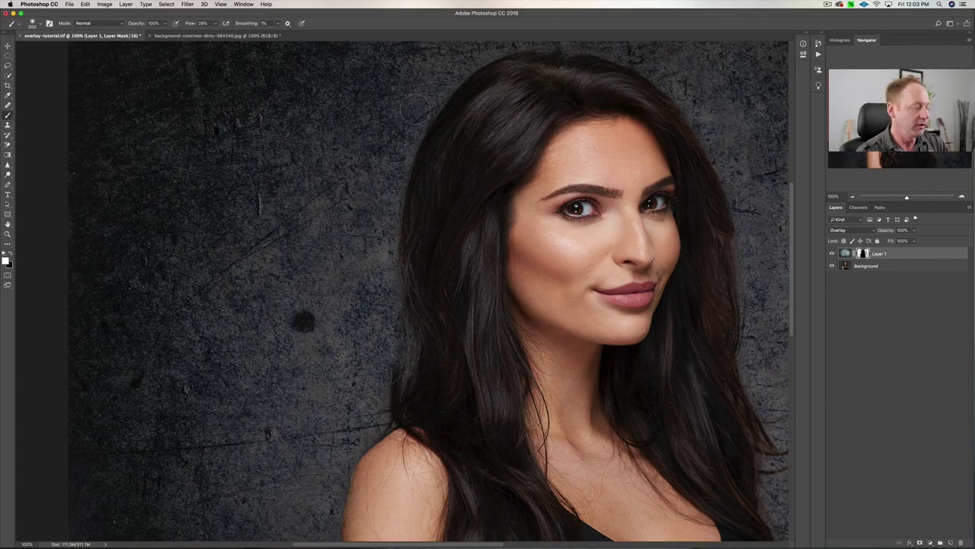
Display the texture layer's mask on its own and paint black over the faint grey strokes inside the woman's silhouette.
{"action": "scroll", "coordinate": [415, 108], "scroll_direction": "up", "scroll_amount": 5}
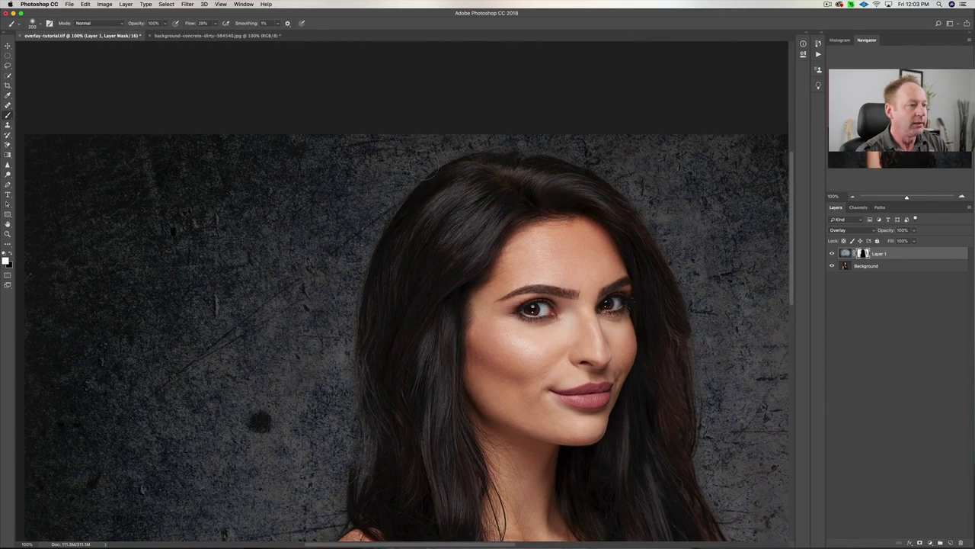
{"action": "scroll", "coordinate": [324, 273], "scroll_direction": "down", "scroll_amount": 10}
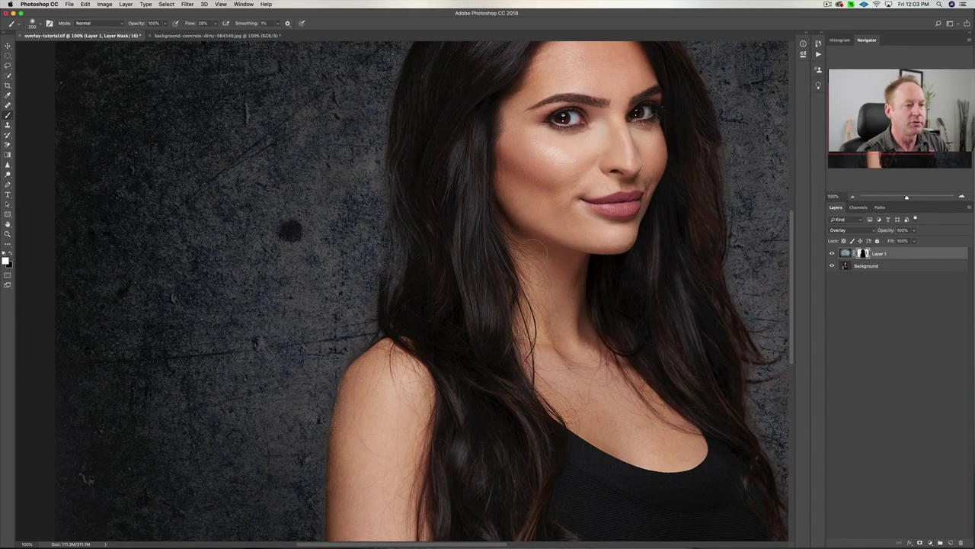
{"action": "scroll", "coordinate": [750, 238], "scroll_direction": "right", "scroll_amount": 5}
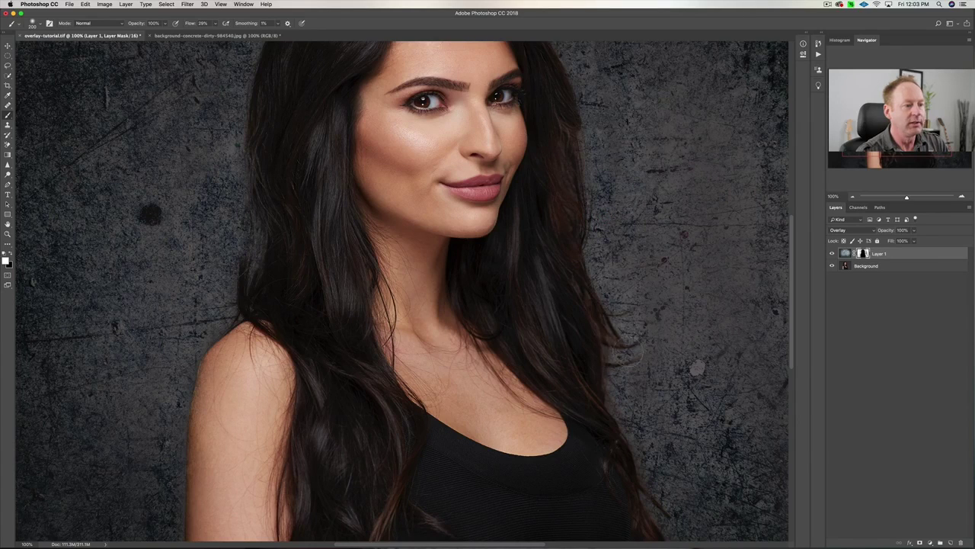
{"action": "scroll", "coordinate": [682, 336], "scroll_direction": "down", "scroll_amount": 5}
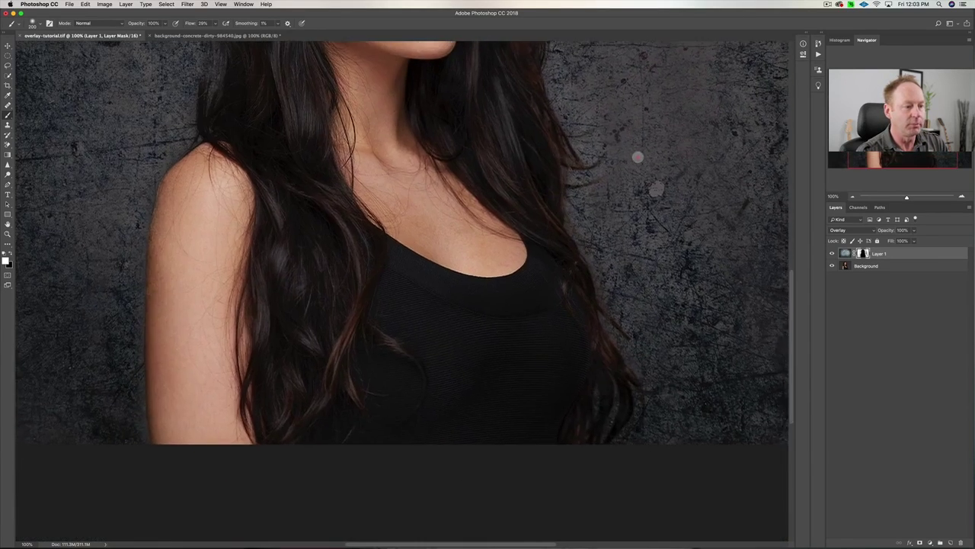
{"action": "scroll", "coordinate": [640, 350], "scroll_direction": "up", "scroll_amount": 7}
{"action": "scroll", "coordinate": [647, 336], "scroll_direction": "up", "scroll_amount": 3}
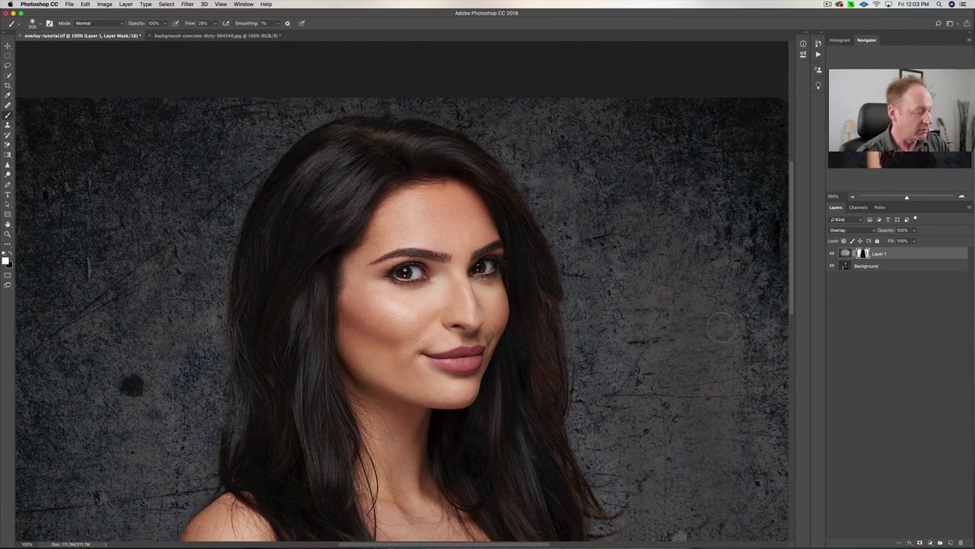
{"action": "left_click", "coordinate": [863, 253], "text": "alt"}
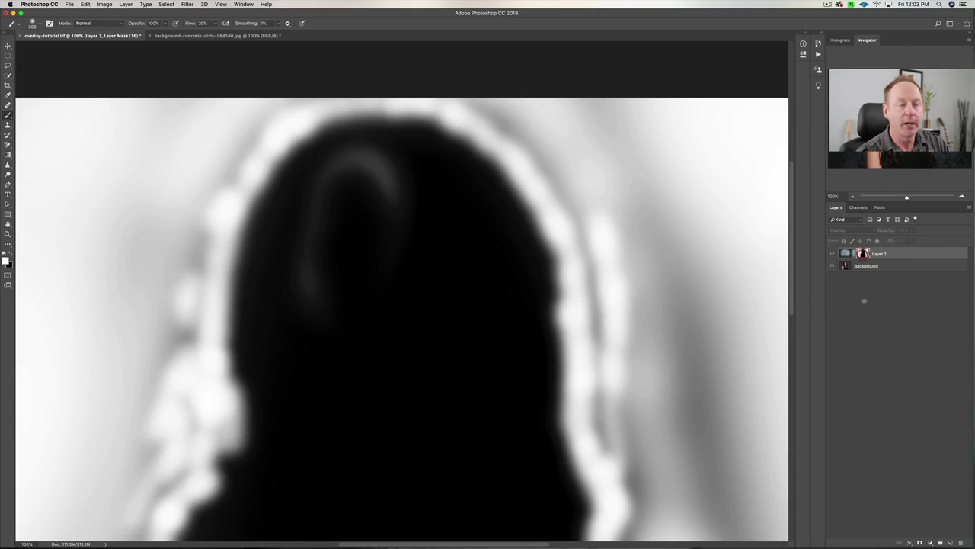
{"action": "mouse_move", "coordinate": [381, 185]}
{"action": "left_mouse_down"}
{"action": "mouse_move", "coordinate": [352, 157]}
{"action": "mouse_move", "coordinate": [332, 198]}
{"action": "mouse_move", "coordinate": [388, 171]}
{"action": "mouse_move", "coordinate": [397, 209]}
{"action": "mouse_move", "coordinate": [384, 179]}
{"action": "mouse_move", "coordinate": [329, 189]}
{"action": "mouse_move", "coordinate": [318, 295]}
{"action": "left_mouse_up"}
{"action": "key", "text": "super+minus"}
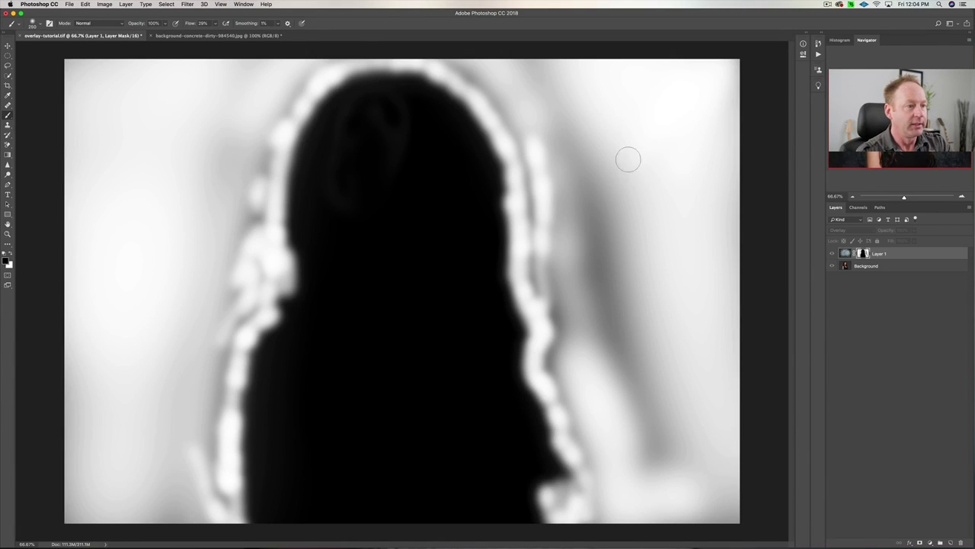
Enlarge the brush to 1000 px and paint white over the grey patches of the mask's backdrop on the image's right side.
{"action": "key", "text": "bracketright"}
{"action": "key", "text": "bracketright"}
{"action": "key", "text": "bracketright"}
{"action": "key", "text": "bracketright"}
{"action": "key", "text": "bracketright"}
{"action": "key", "text": "bracketright"}
{"action": "key", "text": "bracketright"}
{"action": "key", "text": "bracketright"}
{"action": "mouse_move", "coordinate": [602, 192]}
{"action": "left_mouse_down"}
{"action": "mouse_move", "coordinate": [600, 229]}
{"action": "mouse_move", "coordinate": [556, 76]}
{"action": "mouse_move", "coordinate": [693, 114]}
{"action": "mouse_move", "coordinate": [709, 96]}
{"action": "left_mouse_up"}
{"action": "key", "text": "x"}
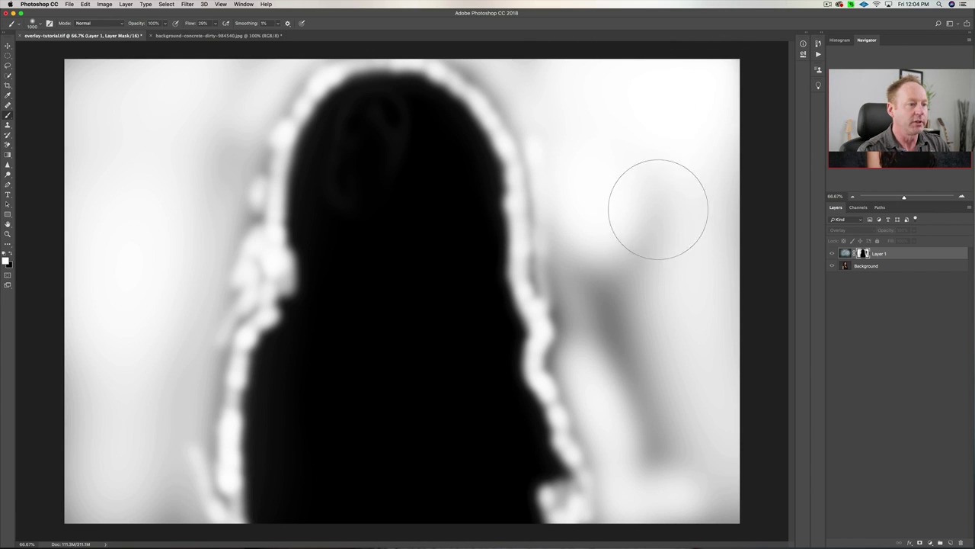
{"action": "mouse_move", "coordinate": [657, 209]}
{"action": "left_mouse_down"}
{"action": "mouse_move", "coordinate": [610, 283]}
{"action": "mouse_move", "coordinate": [592, 348]}
{"action": "mouse_move", "coordinate": [635, 388]}
{"action": "mouse_move", "coordinate": [666, 452]}
{"action": "mouse_move", "coordinate": [724, 487]}
{"action": "left_mouse_up"}
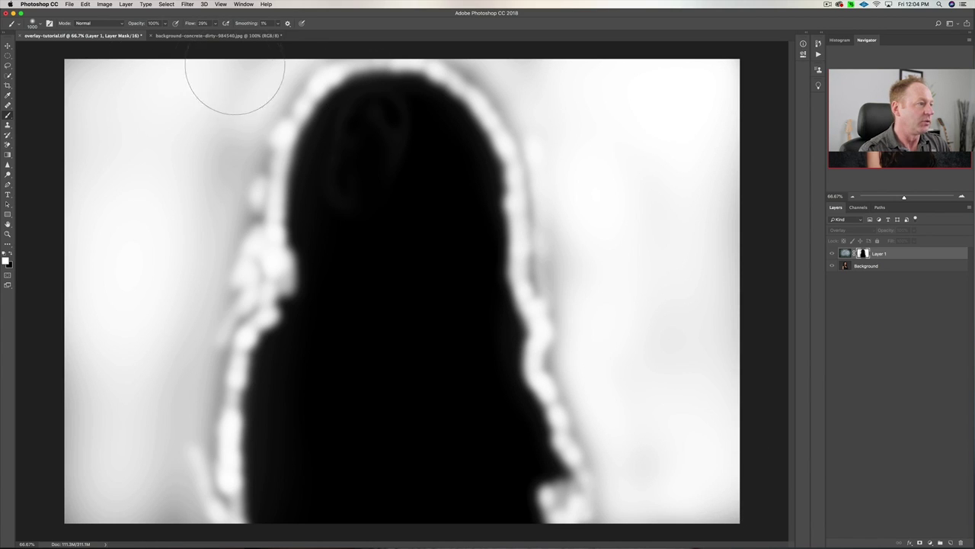
Paint white over the grey backdrop patches on the mask's left side and return to the normal image view.
{"action": "mouse_move", "coordinate": [234, 86]}
{"action": "left_mouse_down"}
{"action": "mouse_move", "coordinate": [278, 60]}
{"action": "mouse_move", "coordinate": [222, 165]}
{"action": "mouse_move", "coordinate": [230, 163]}
{"action": "mouse_move", "coordinate": [226, 191]}
{"action": "mouse_move", "coordinate": [190, 285]}
{"action": "mouse_move", "coordinate": [177, 365]}
{"action": "mouse_move", "coordinate": [188, 361]}
{"action": "mouse_move", "coordinate": [186, 441]}
{"action": "mouse_move", "coordinate": [151, 424]}
{"action": "left_mouse_up"}
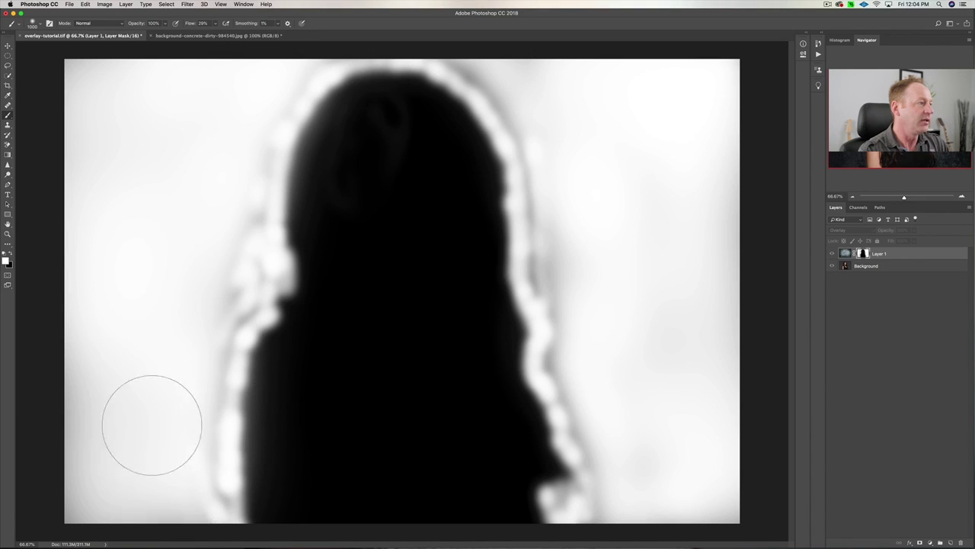
{"action": "mouse_move", "coordinate": [65, 99]}
{"action": "left_mouse_down"}
{"action": "mouse_move", "coordinate": [86, 86]}
{"action": "mouse_move", "coordinate": [141, 105]}
{"action": "left_mouse_up"}
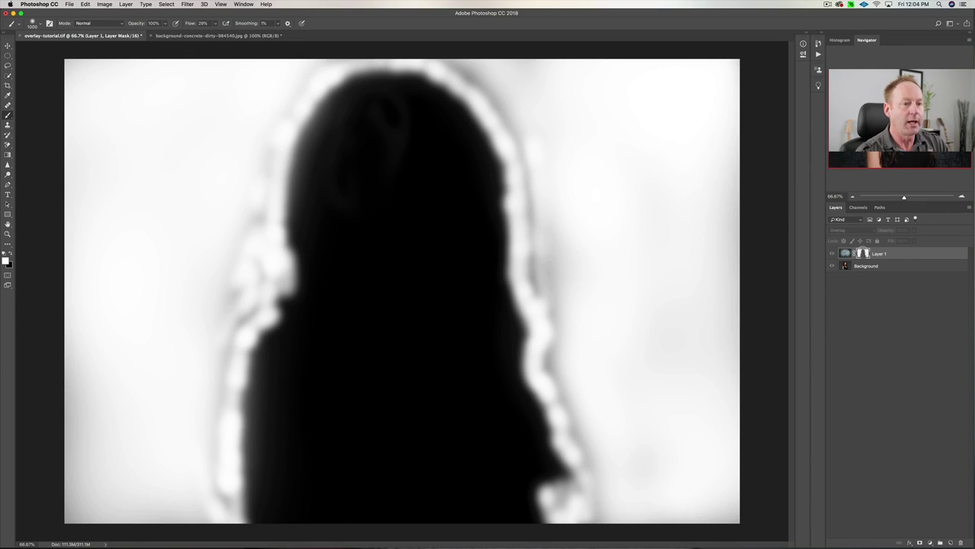
{"action": "left_click", "coordinate": [863, 253], "text": "alt"}
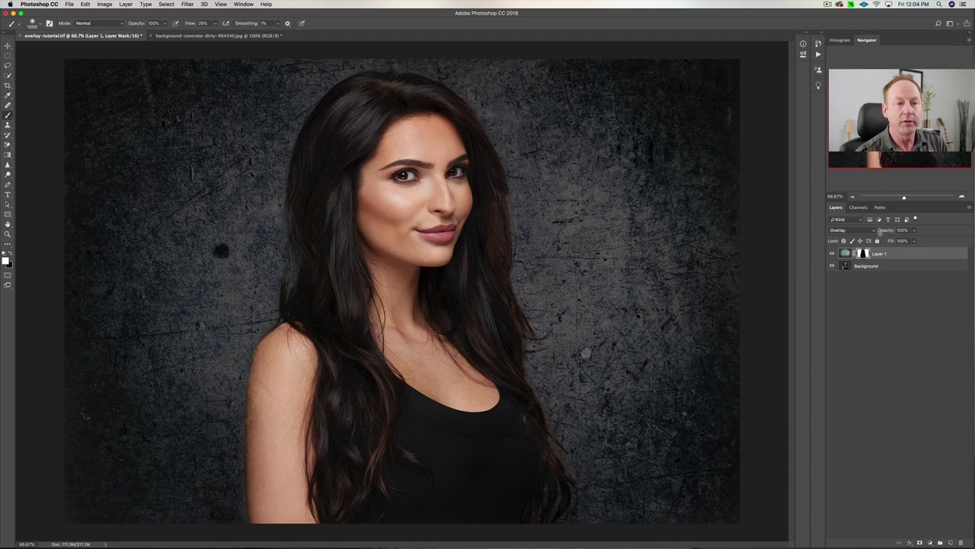
Reduce the opacity of the concrete texture layer to 78%.
{"action": "left_click_drag", "start_coordinate": [885, 230], "coordinate": [869, 230]}
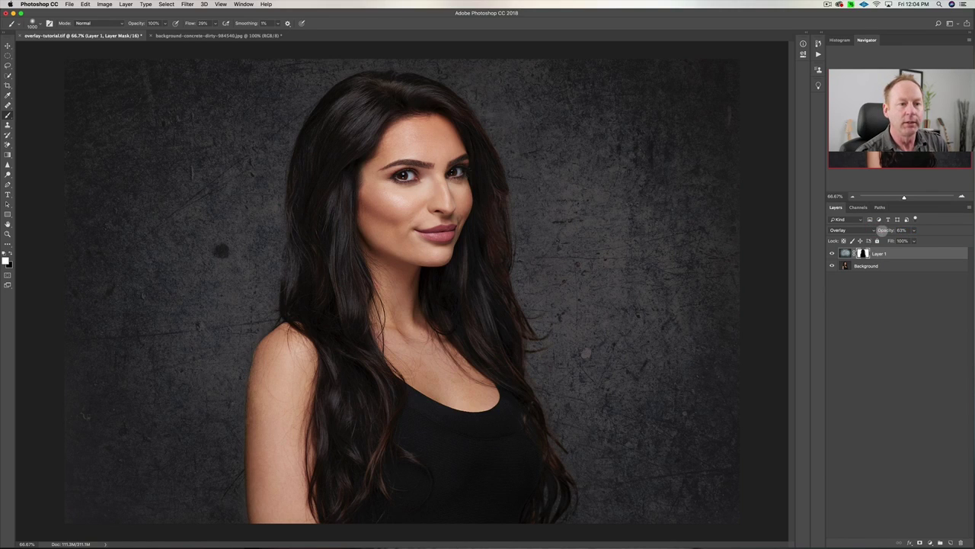
{"action": "left_click_drag", "start_coordinate": [880, 230], "coordinate": [888, 230]}
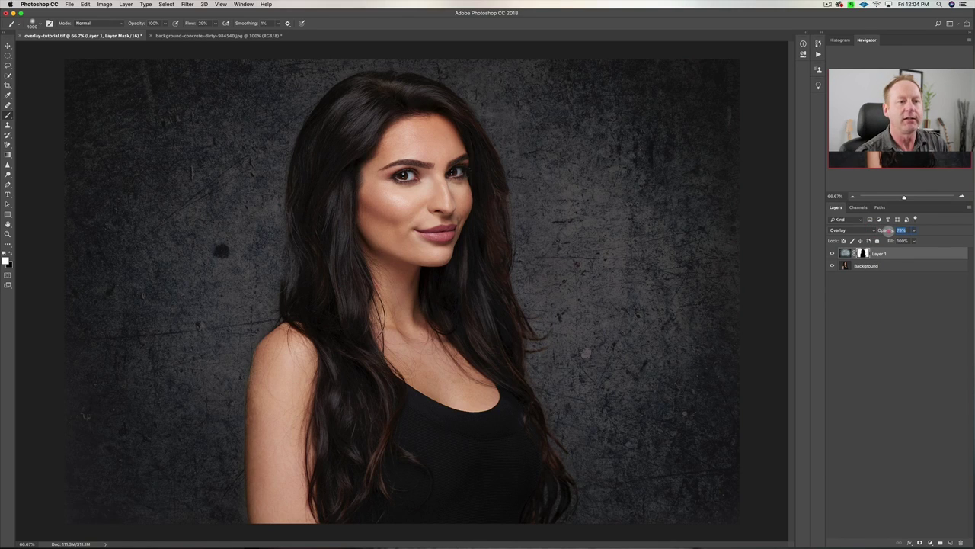
{"action": "left_click_drag", "start_coordinate": [888, 230], "coordinate": [886, 231]}
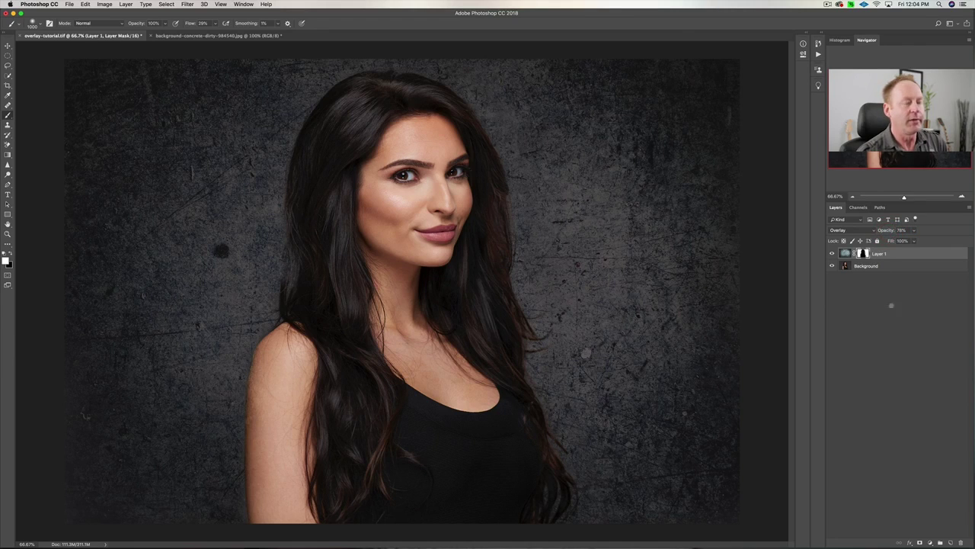
Add a Solid Color fill layer in bright teal above the concrete texture layer.
{"action": "left_click", "coordinate": [930, 542]}
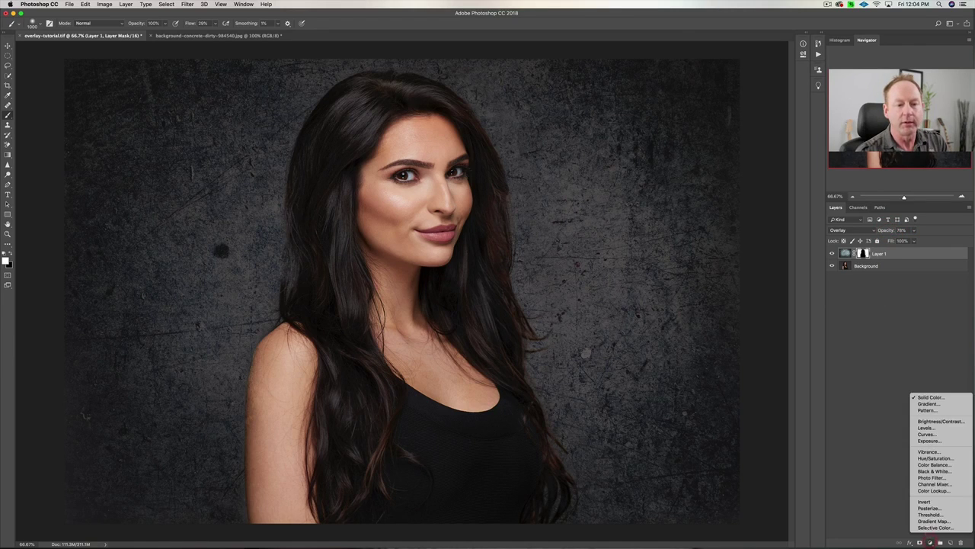
{"action": "left_click", "coordinate": [944, 397]}
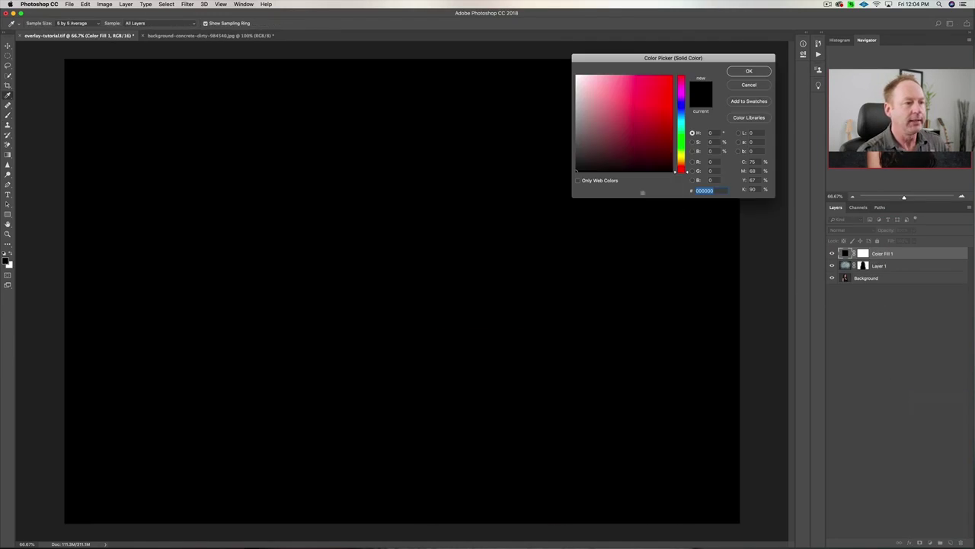
{"action": "left_click", "coordinate": [680, 120]}
{"action": "left_click_drag", "start_coordinate": [645, 98], "coordinate": [627, 100]}
{"action": "left_click", "coordinate": [749, 71]}
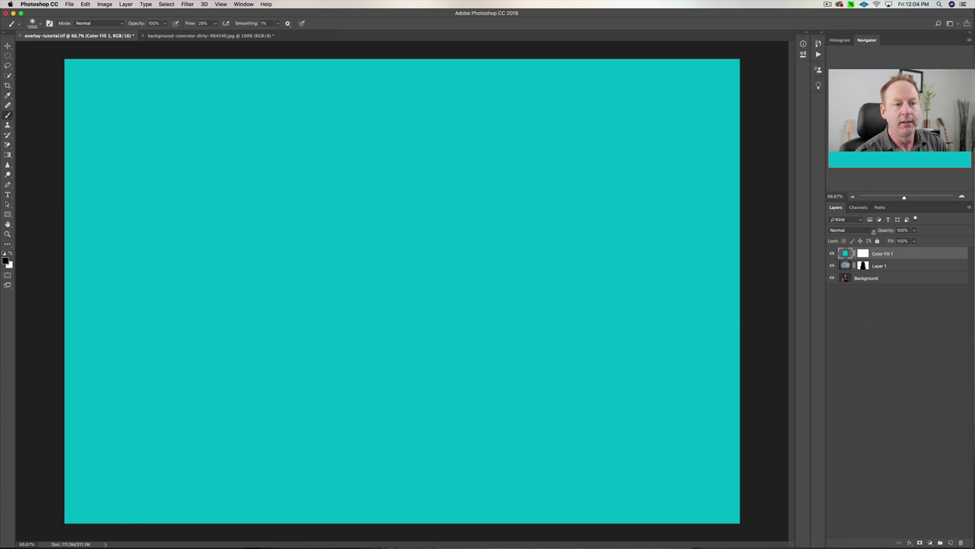
Set the teal fill layer to Overlay blending and replace its mask with the texture layer's mask.
{"action": "left_click", "coordinate": [873, 230]}
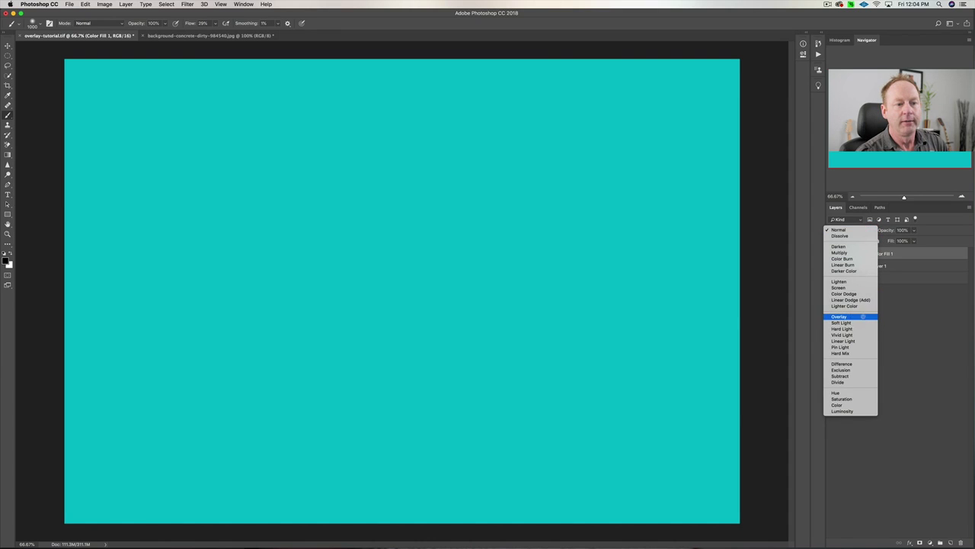
{"action": "left_click", "coordinate": [853, 317]}
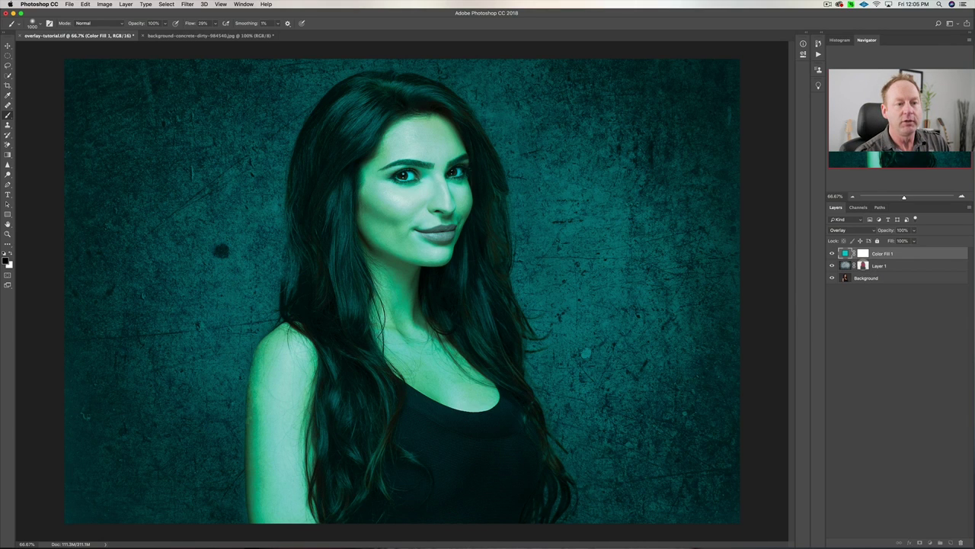
{"action": "left_click_drag", "start_coordinate": [864, 266], "coordinate": [862, 254]}
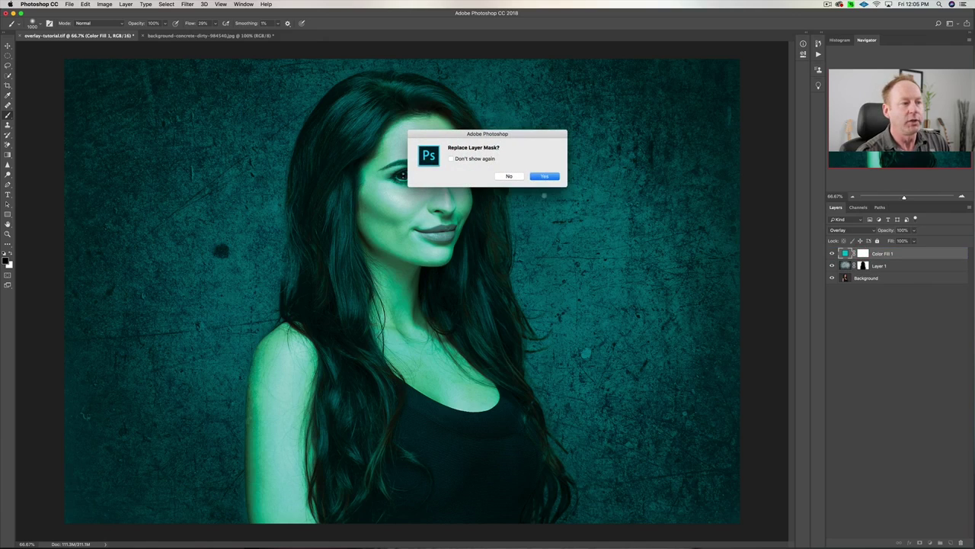
{"action": "left_click", "coordinate": [545, 176]}
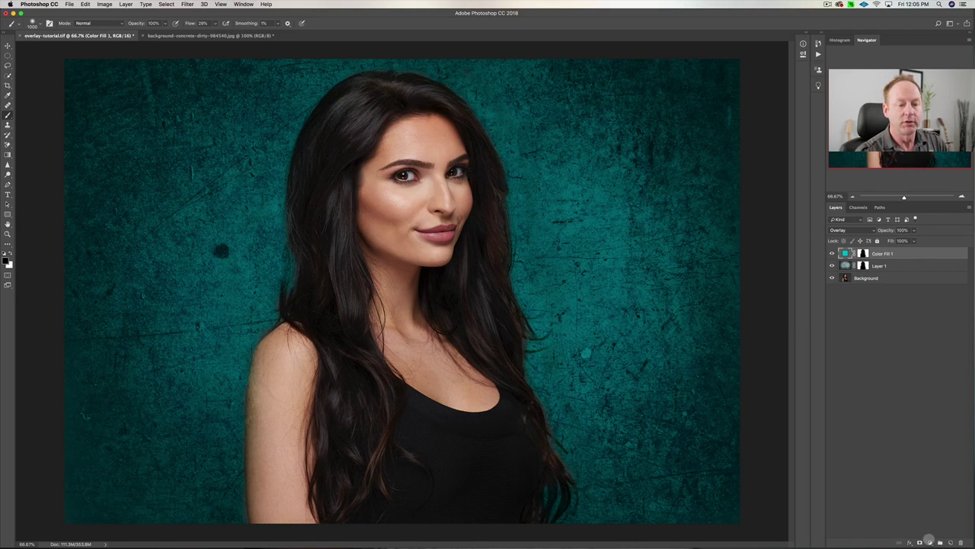
Add a Curves adjustment layer above the teal fill and pull the RGB midtones down slightly to darken the image.
{"action": "left_click", "coordinate": [930, 539]}
{"action": "left_click", "coordinate": [927, 433]}
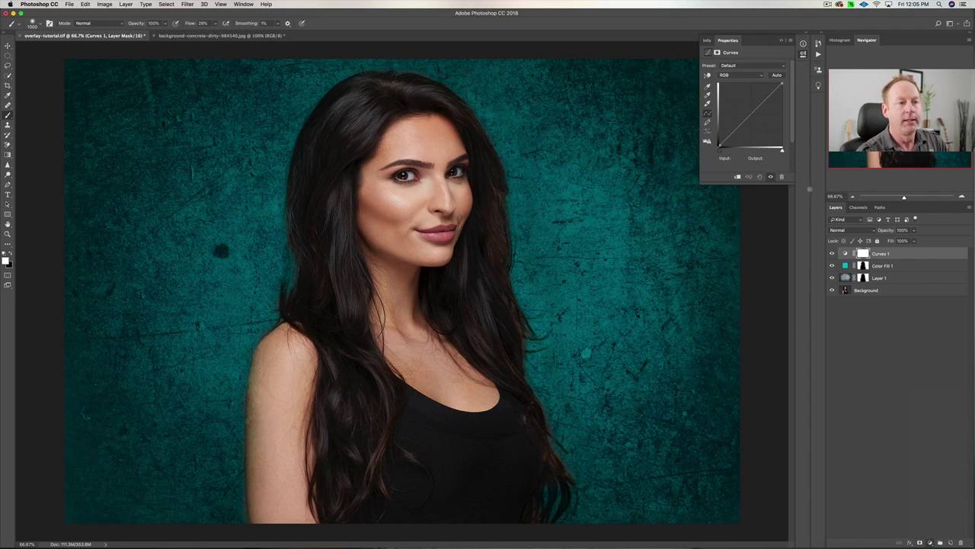
{"action": "left_click_drag", "start_coordinate": [751, 115], "coordinate": [752, 117]}
{"action": "left_click", "coordinate": [780, 40]}
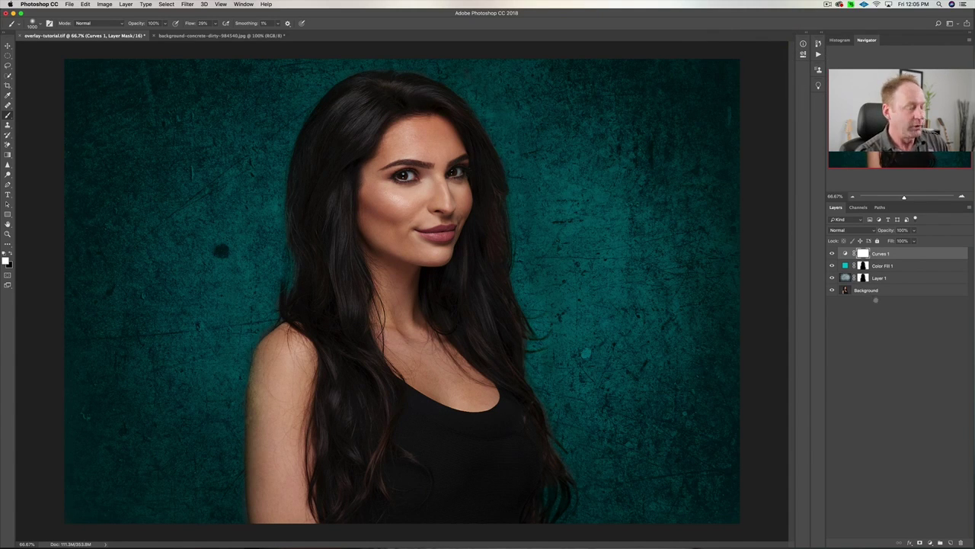
Replace the Curves layer's mask with a copy of the texture layer's mask and compare the image with and without the adjustment.
{"action": "left_click_drag", "start_coordinate": [863, 277], "coordinate": [862, 253]}
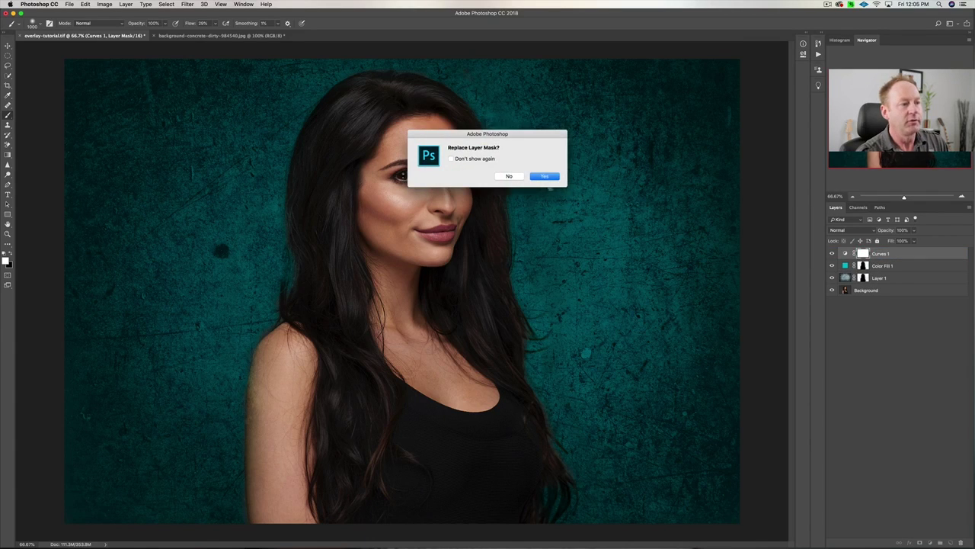
{"action": "left_click", "coordinate": [544, 176]}
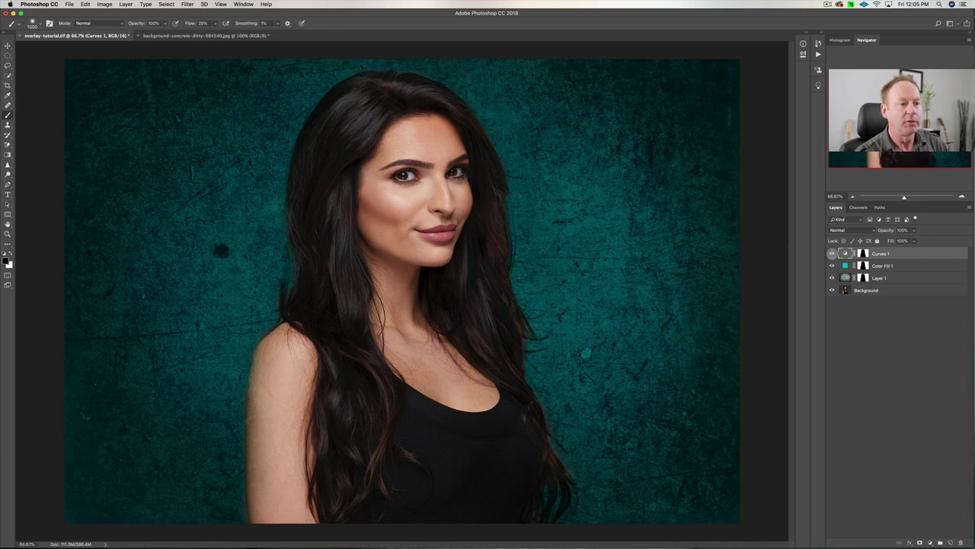
{"action": "left_click", "coordinate": [832, 253]}
{"action": "left_click", "coordinate": [832, 253]}
{"action": "left_click", "coordinate": [832, 253]}
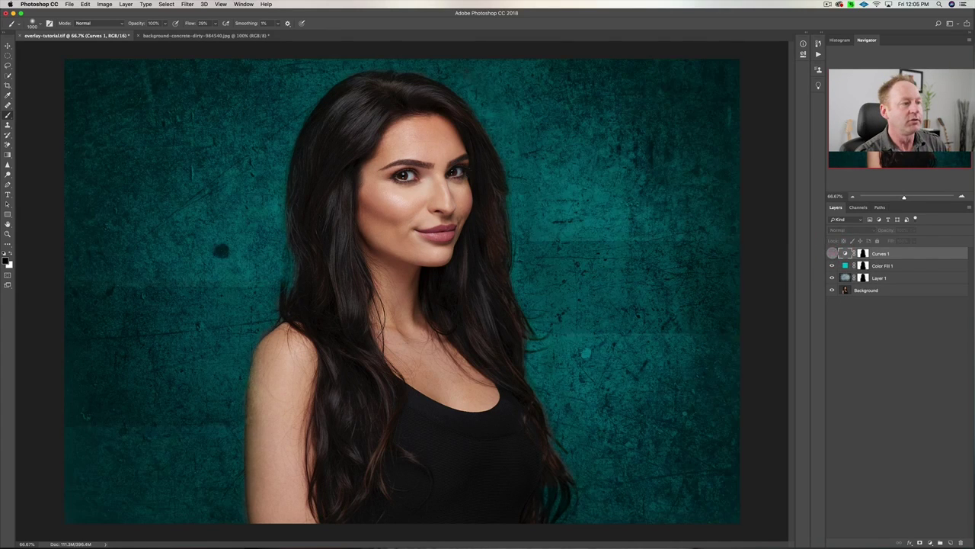
{"action": "left_click", "coordinate": [832, 253]}
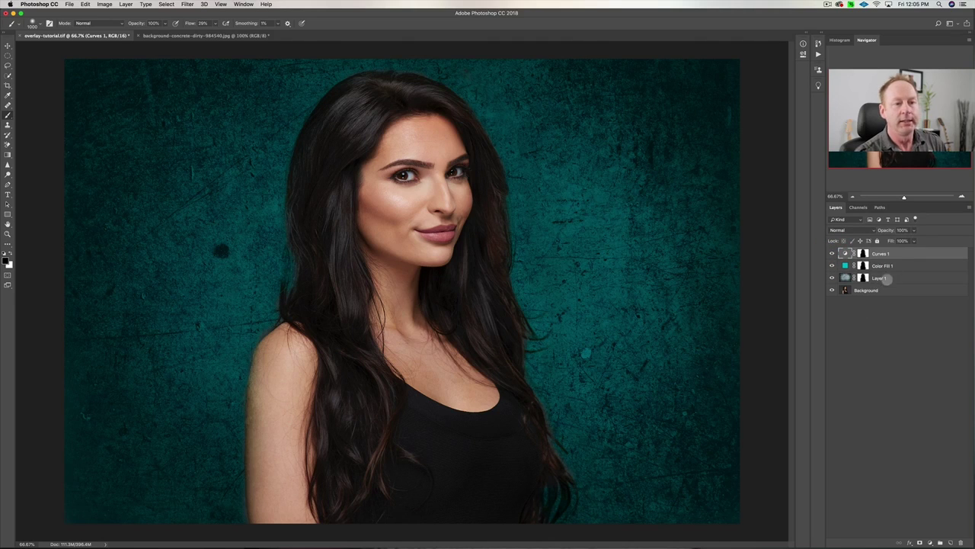
Reduce the opacity of the teal Color Fill 1 layer to 27%.
{"action": "left_click", "coordinate": [896, 265]}
{"action": "left_click_drag", "start_coordinate": [889, 230], "coordinate": [859, 230]}
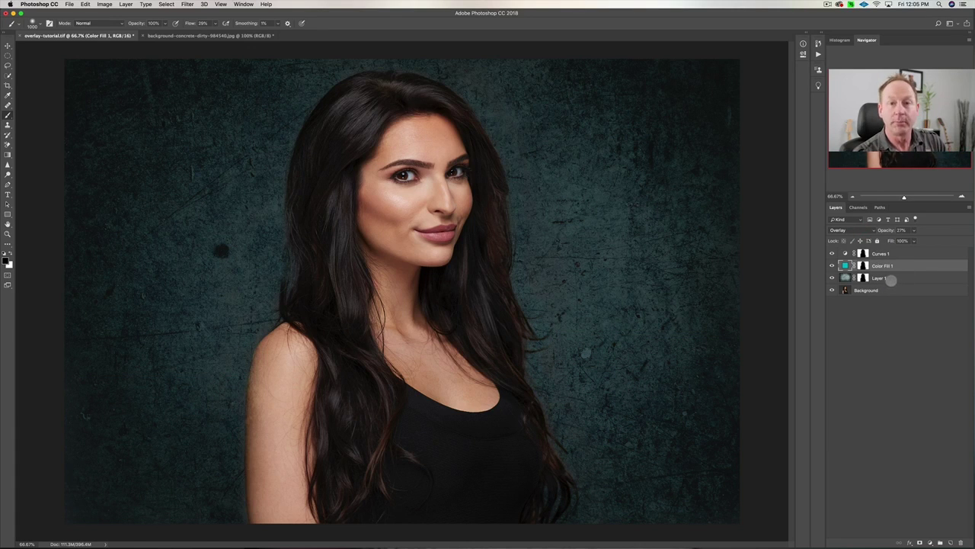
Reopen the Curves adjustment and brighten it by moving the midtone point to input 134, output 118.
{"action": "left_click", "coordinate": [897, 254]}
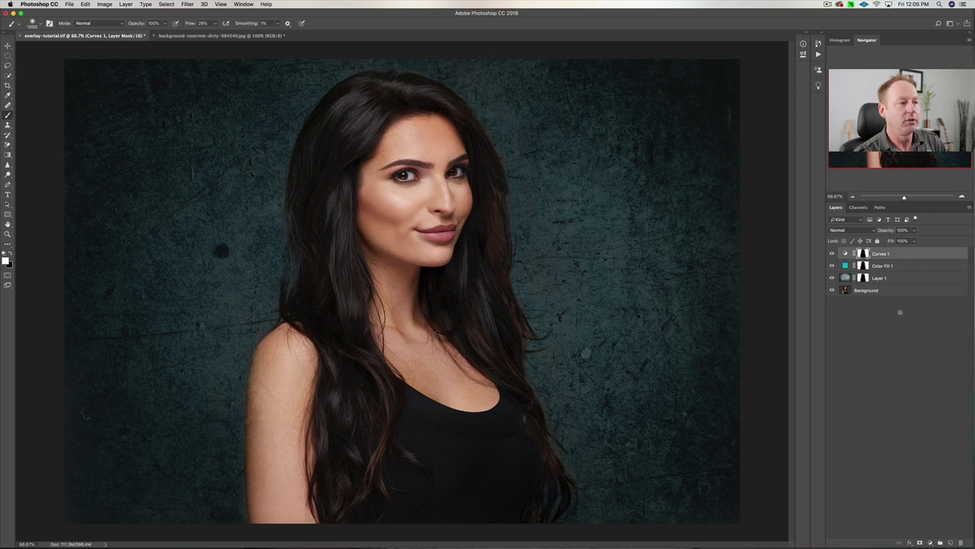
{"action": "double_click", "coordinate": [845, 253]}
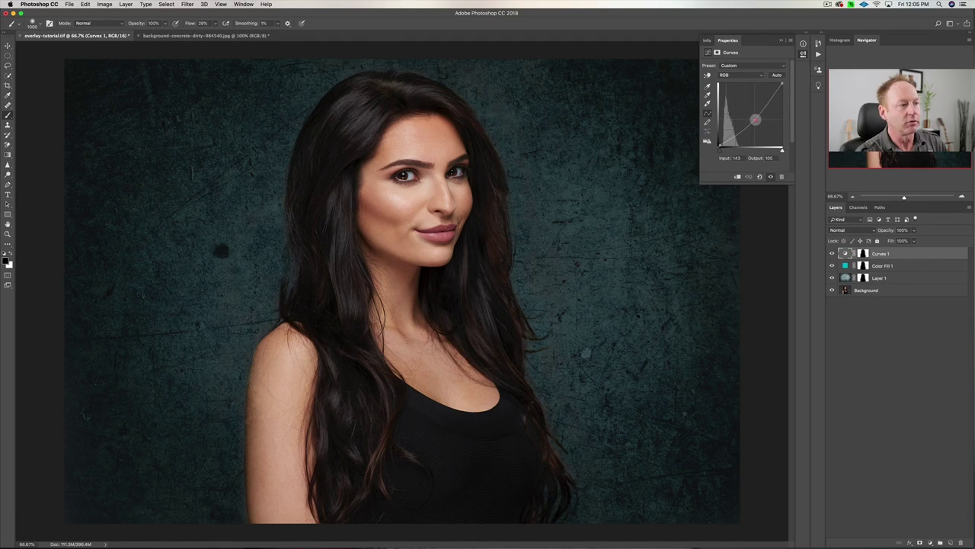
{"action": "mouse_move", "coordinate": [753, 117]}
{"action": "left_mouse_down"}
{"action": "mouse_move", "coordinate": [744, 106]}
{"action": "mouse_move", "coordinate": [752, 115]}
{"action": "left_mouse_up"}
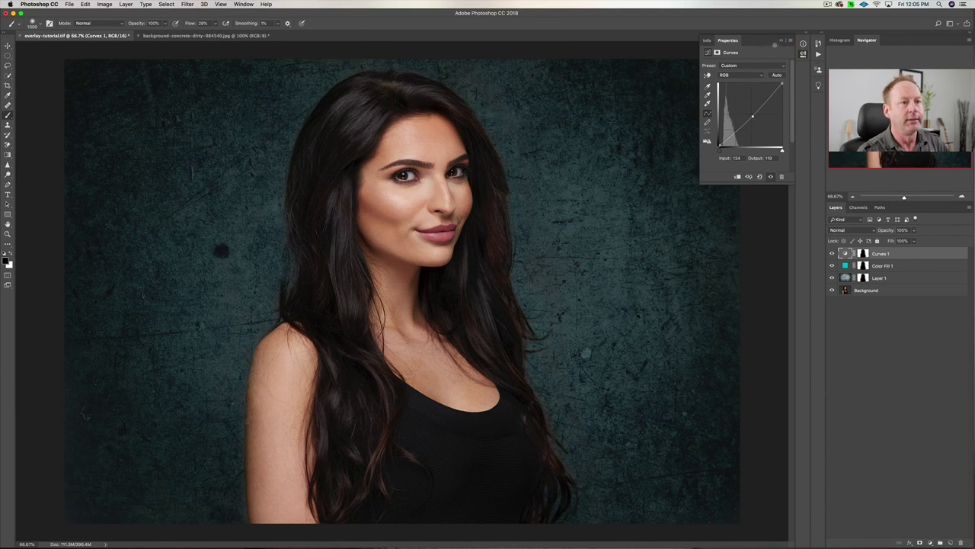
{"action": "left_click", "coordinate": [782, 40]}
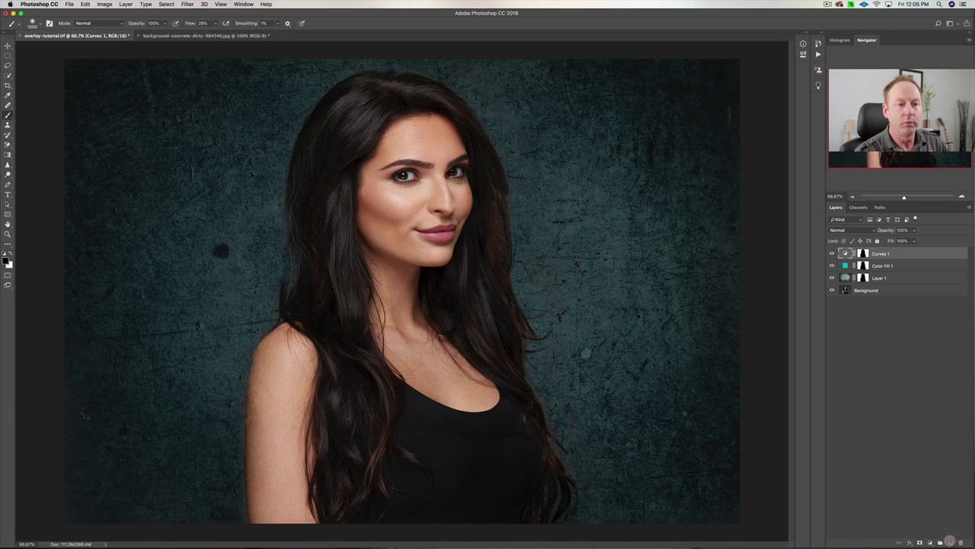
Add a black-filled layer at the top of the stack and clear a large centred ellipse spanning nearly the whole canvas from it.
{"action": "left_click", "coordinate": [950, 543]}
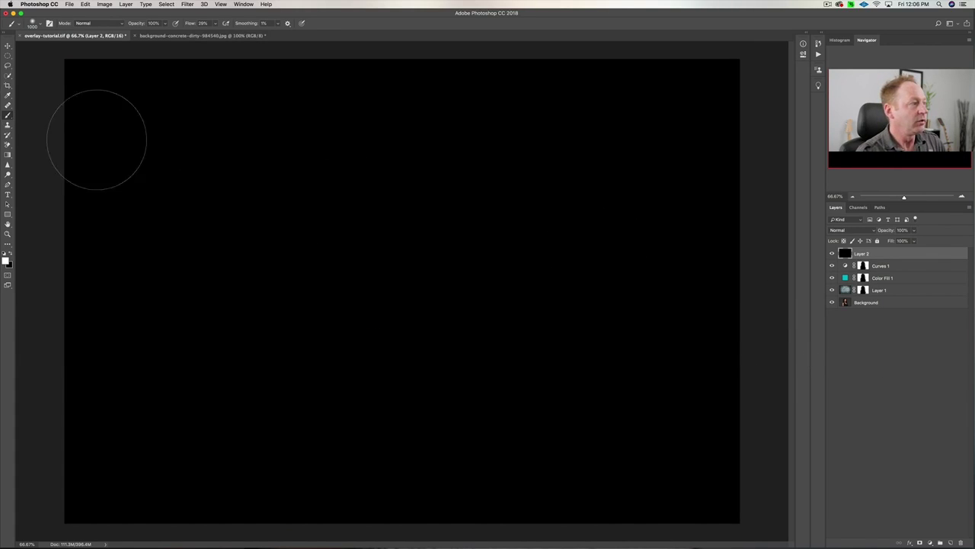
{"action": "left_click", "coordinate": [8, 55]}
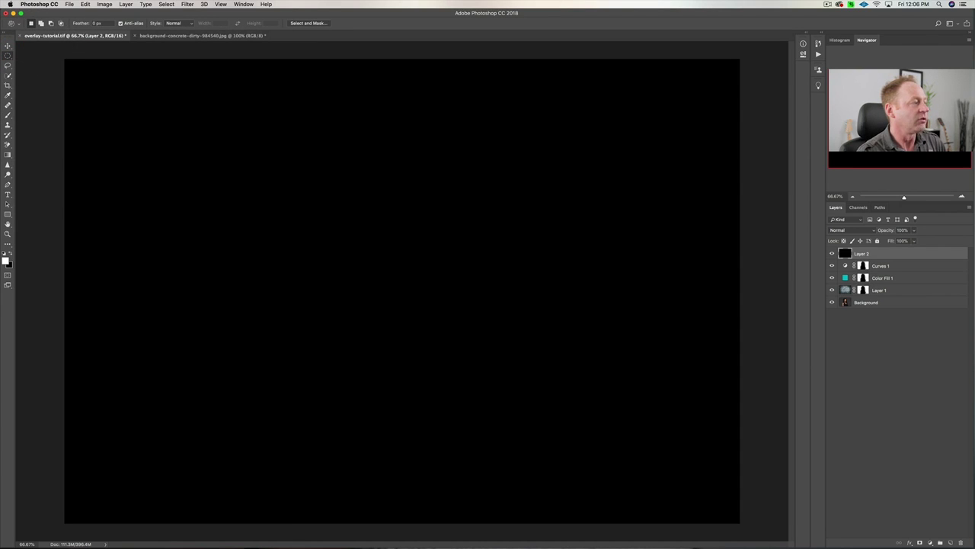
{"action": "left_click_drag", "start_coordinate": [8, 54], "coordinate": [33, 62]}
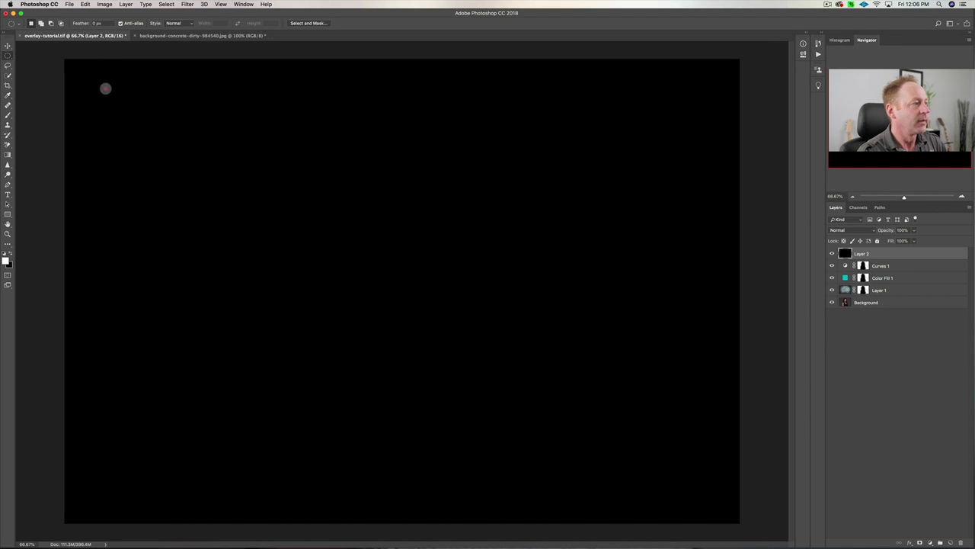
{"action": "left_click_drag", "start_coordinate": [104, 89], "coordinate": [712, 533]}
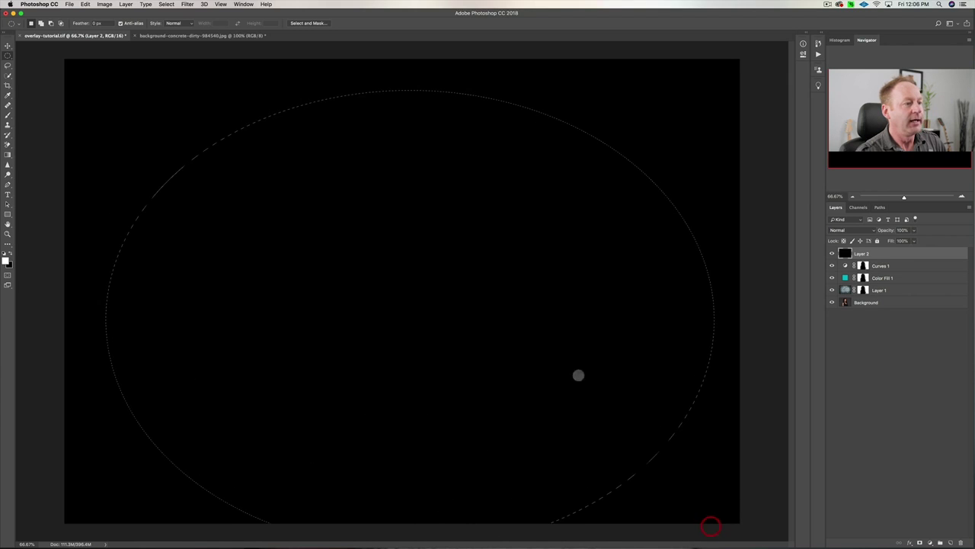
{"action": "left_click_drag", "start_coordinate": [494, 345], "coordinate": [479, 327]}
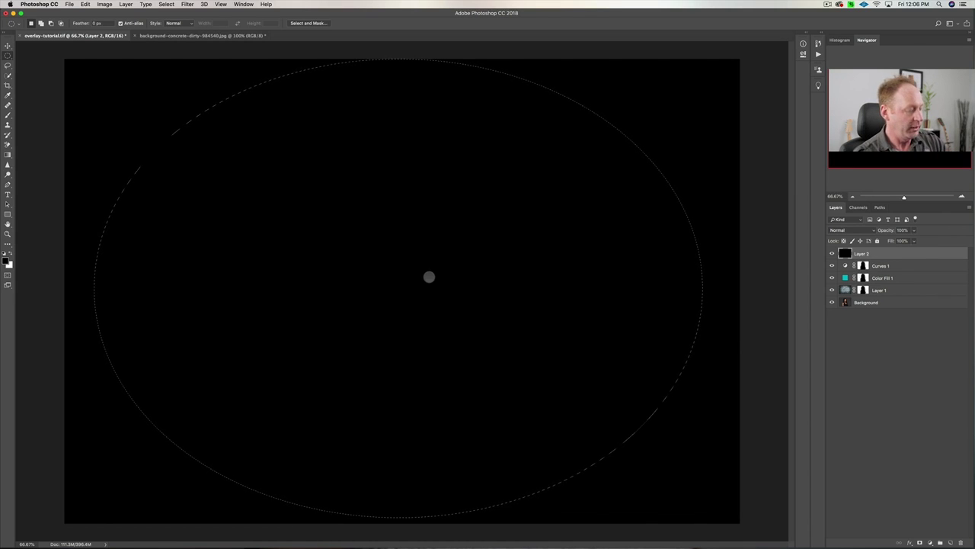
{"action": "key", "text": "super+BackSpace"}
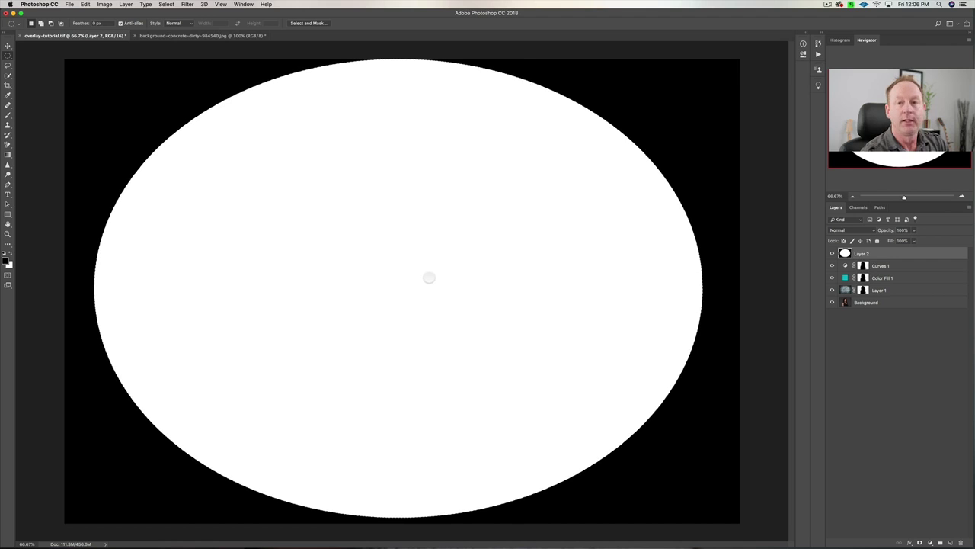
{"action": "key", "text": "super+z"}
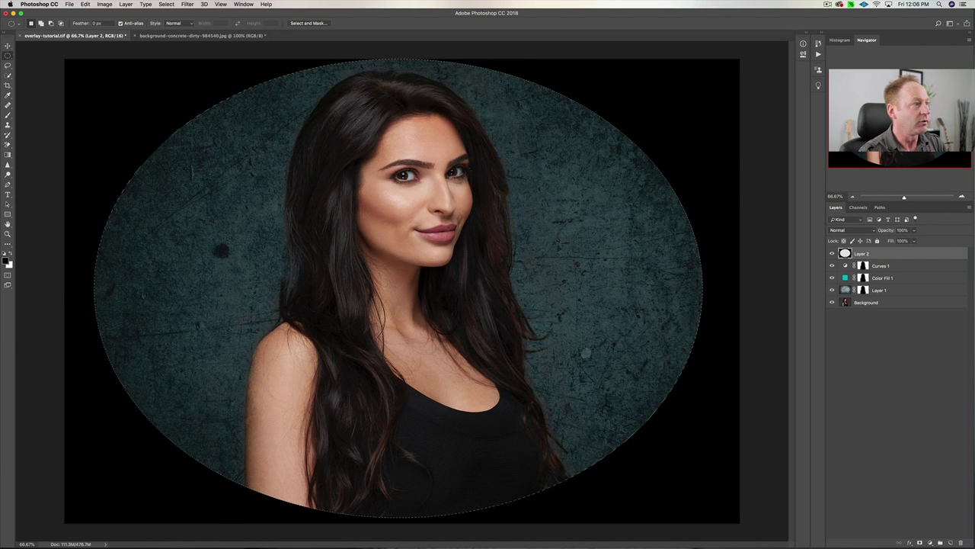
Soften the black vignette layer with a Gaussian Blur of 350 pixels radius and deselect the ellipse.
{"action": "left_click", "coordinate": [187, 4]}
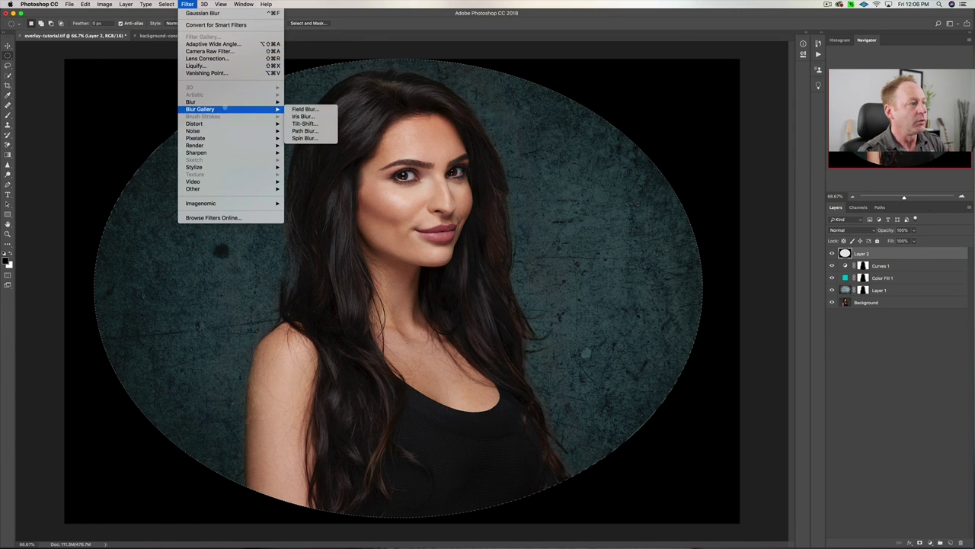
{"action": "mouse_move", "coordinate": [225, 101]}
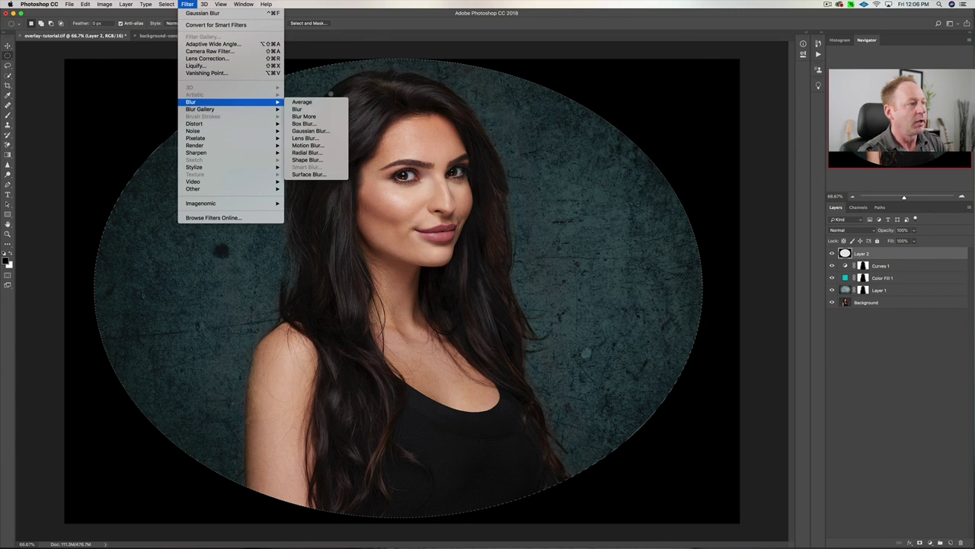
{"action": "left_click", "coordinate": [311, 131]}
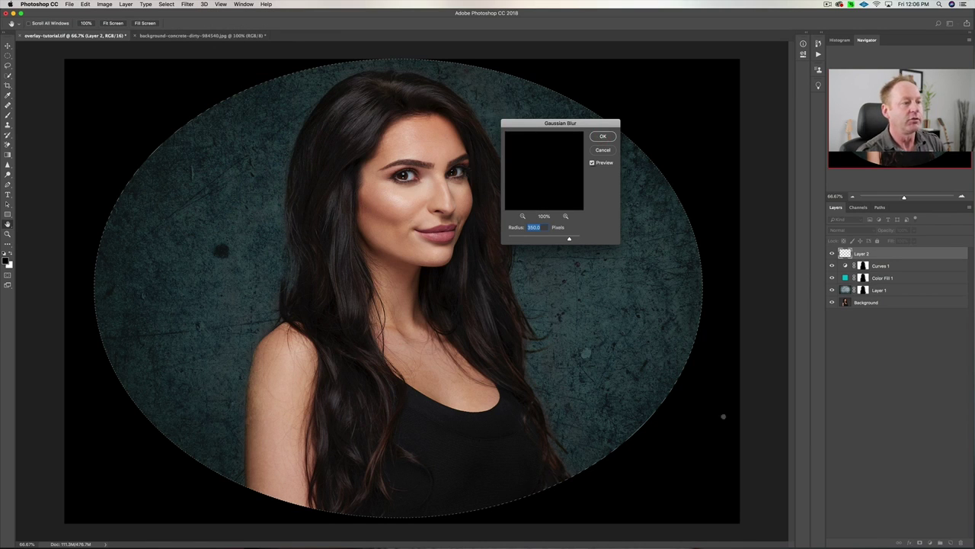
{"action": "key", "text": "Return"}
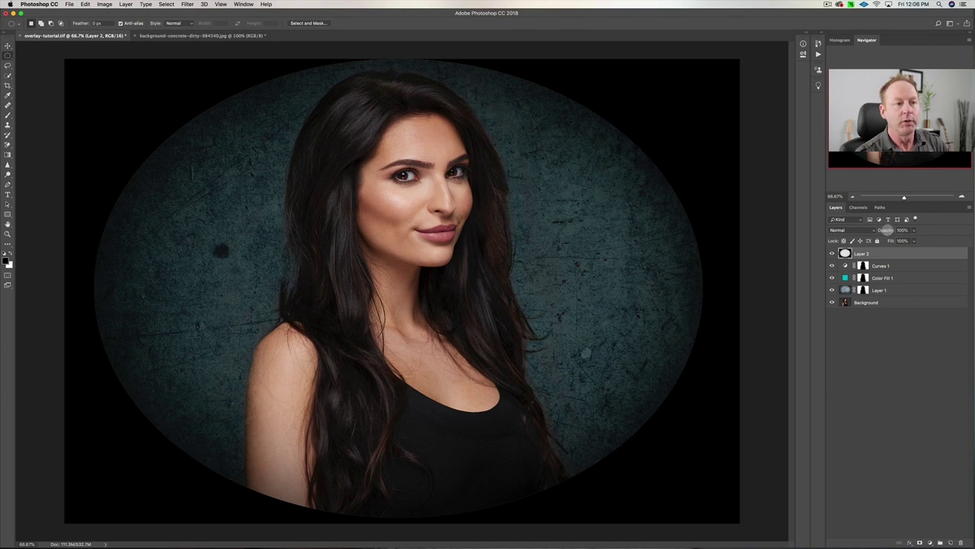
Reduce the vignette layer's opacity to 10% and compare the image with and without it.
{"action": "mouse_move", "coordinate": [886, 230]}
{"action": "left_mouse_down"}
{"action": "mouse_move", "coordinate": [869, 233]}
{"action": "mouse_move", "coordinate": [877, 231]}
{"action": "left_mouse_up"}
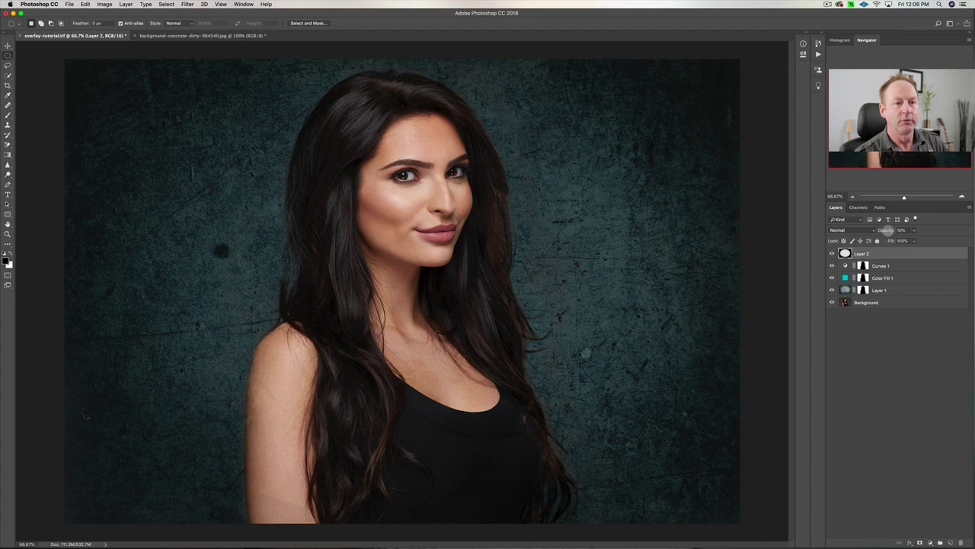
{"action": "left_click", "coordinate": [832, 253]}
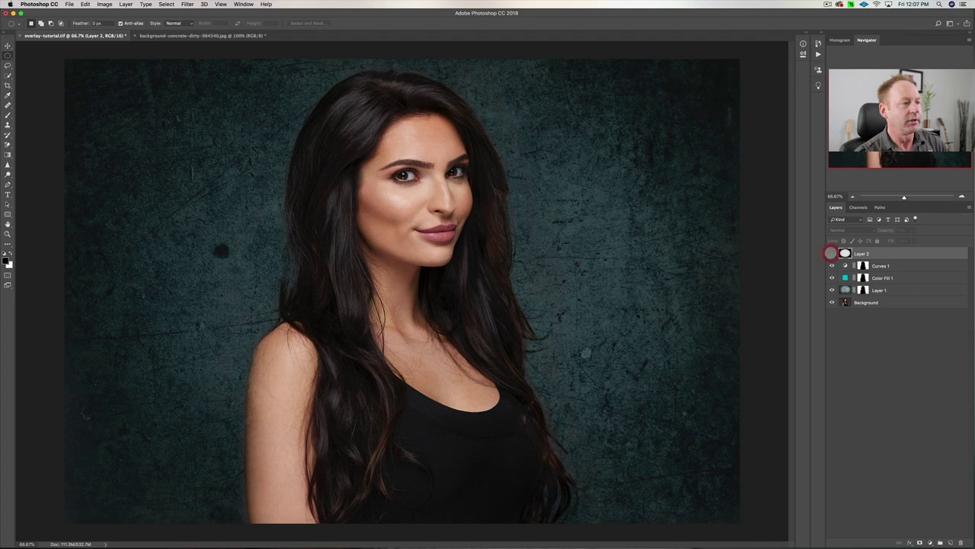
{"action": "left_click", "coordinate": [832, 253]}
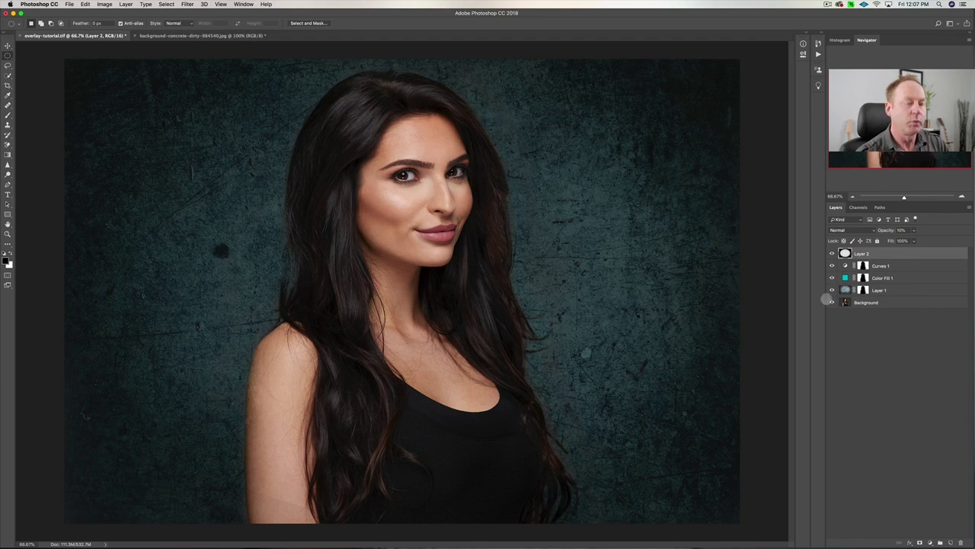
Show only the Background layer, and turn the texture, teal fill, Curves and vignette layers back on one by one to review the build-up.
{"action": "left_click", "coordinate": [832, 302], "text": "alt"}
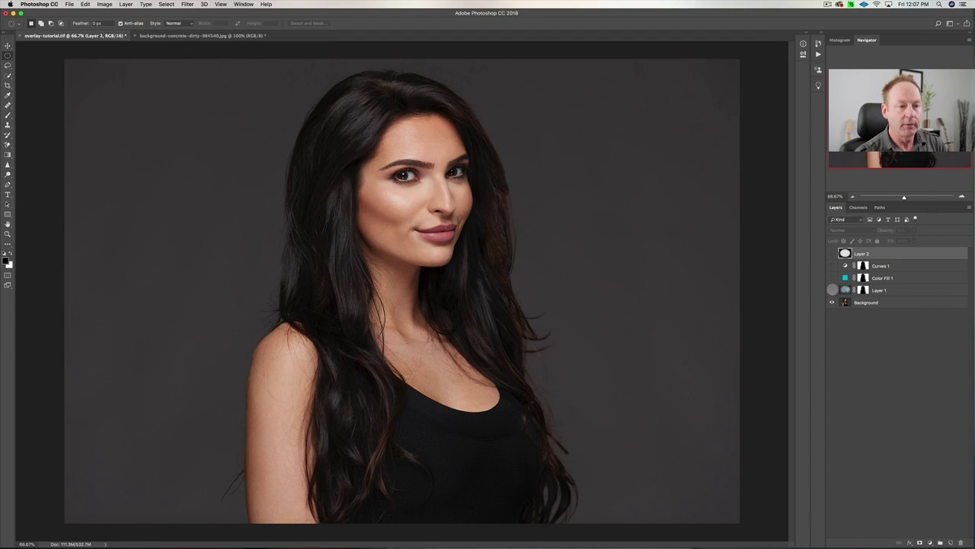
{"action": "left_click", "coordinate": [832, 289]}
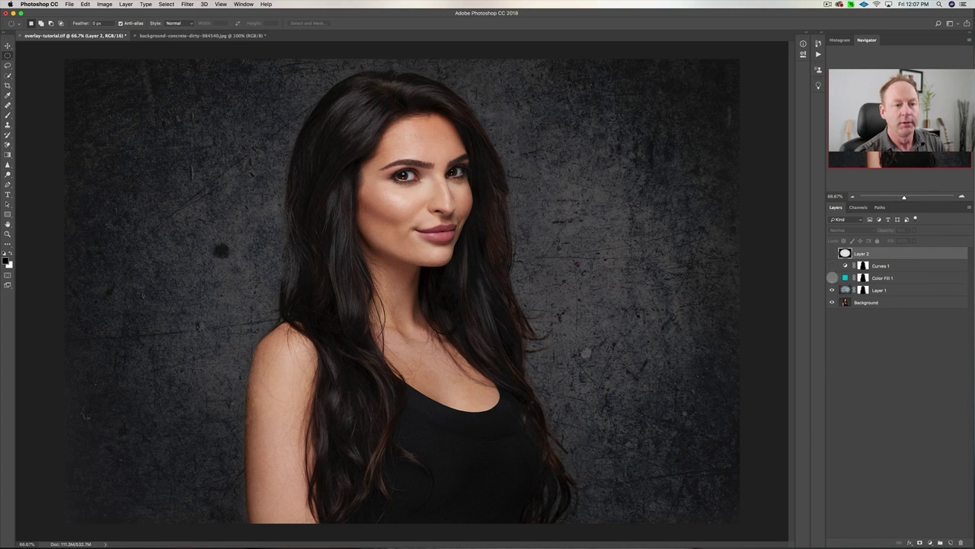
{"action": "left_click", "coordinate": [832, 277]}
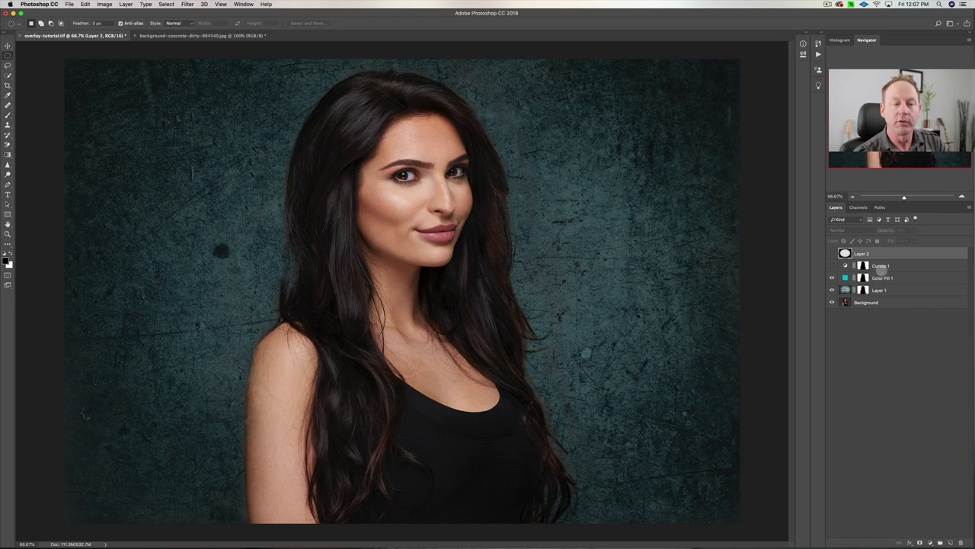
{"action": "left_click", "coordinate": [832, 265]}
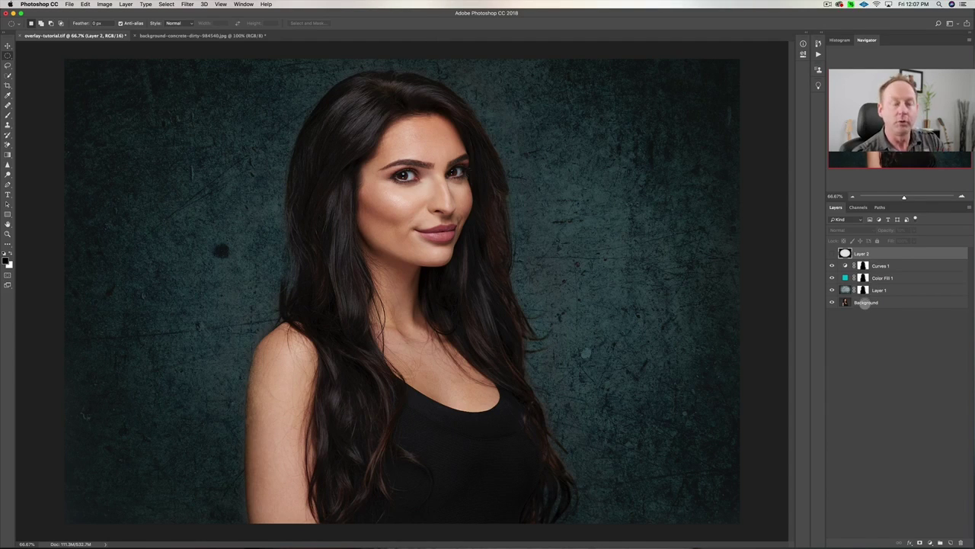
{"action": "left_click", "coordinate": [832, 253]}
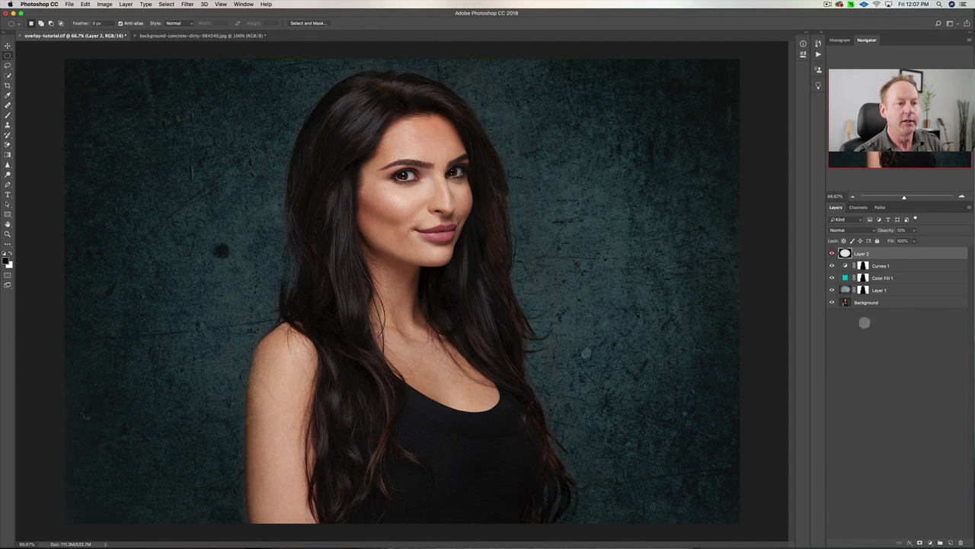